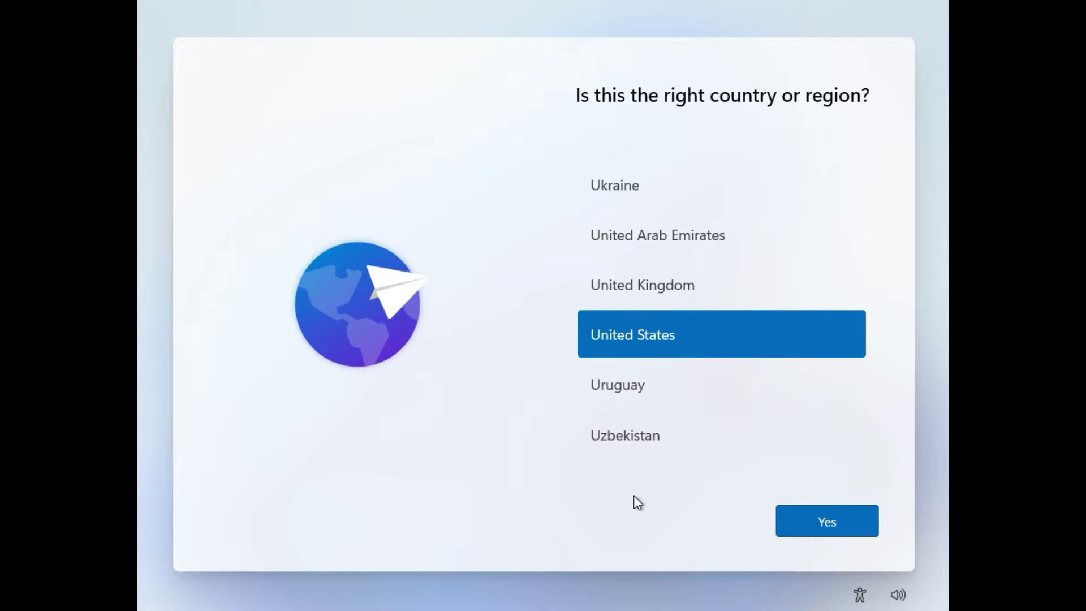
Confirm United States as the region and US as the keyboard layout, and skip adding a second layout
click(842, 525)
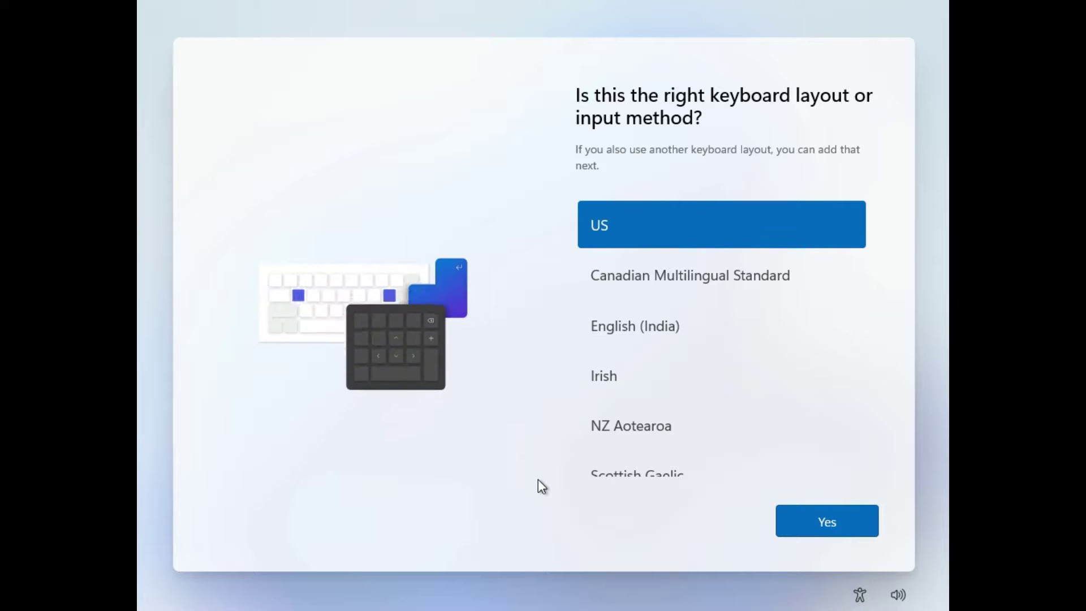
click(830, 517)
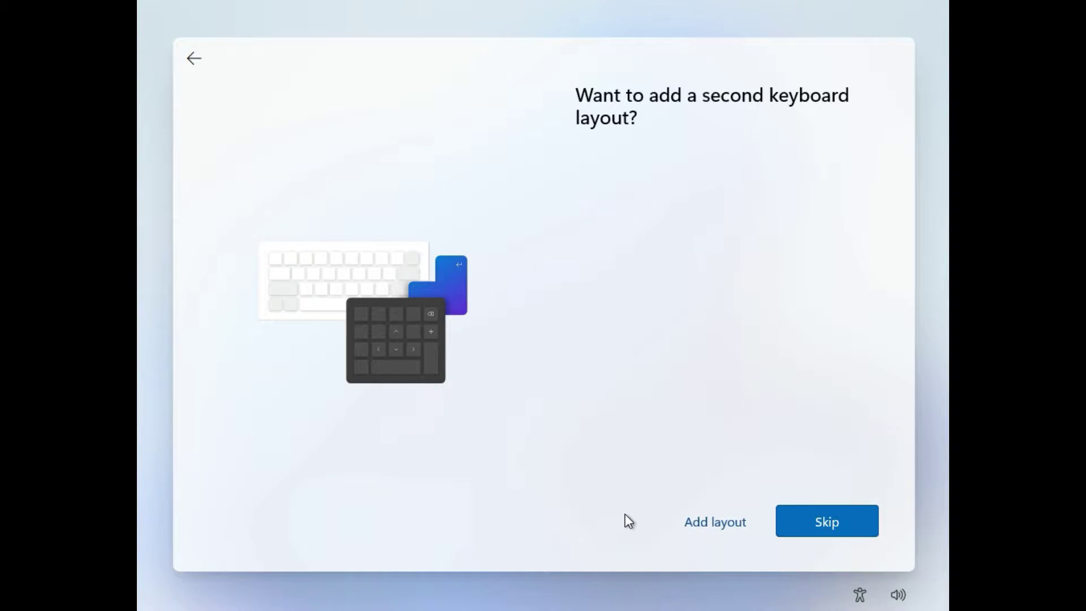
click(817, 532)
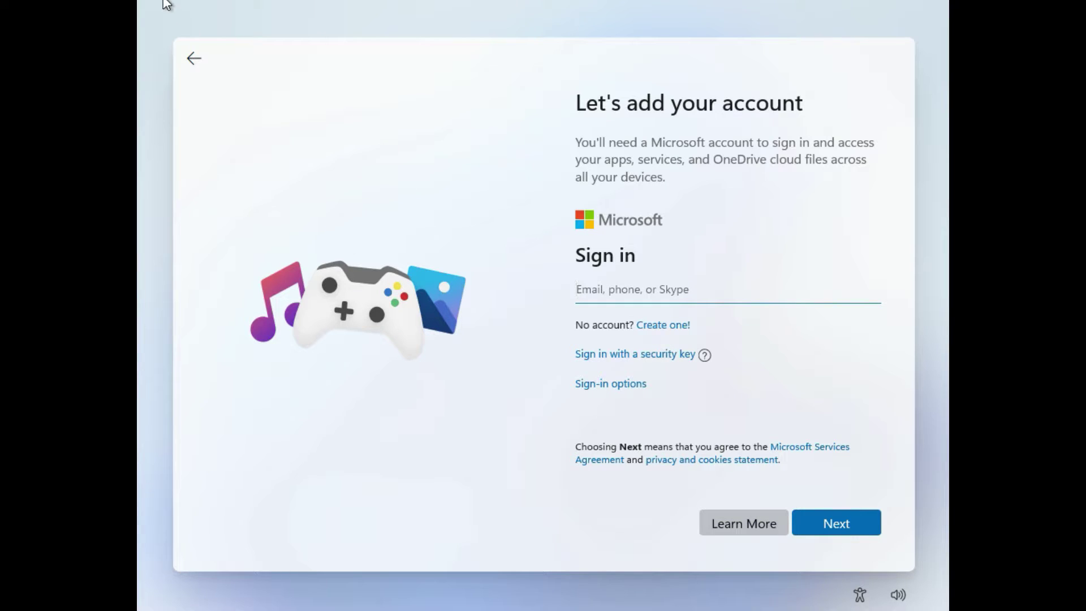
Disconnect the virtual machine's network adapter and disable its connection at power on in the virtual machine settings
mouse_move(232, 1)
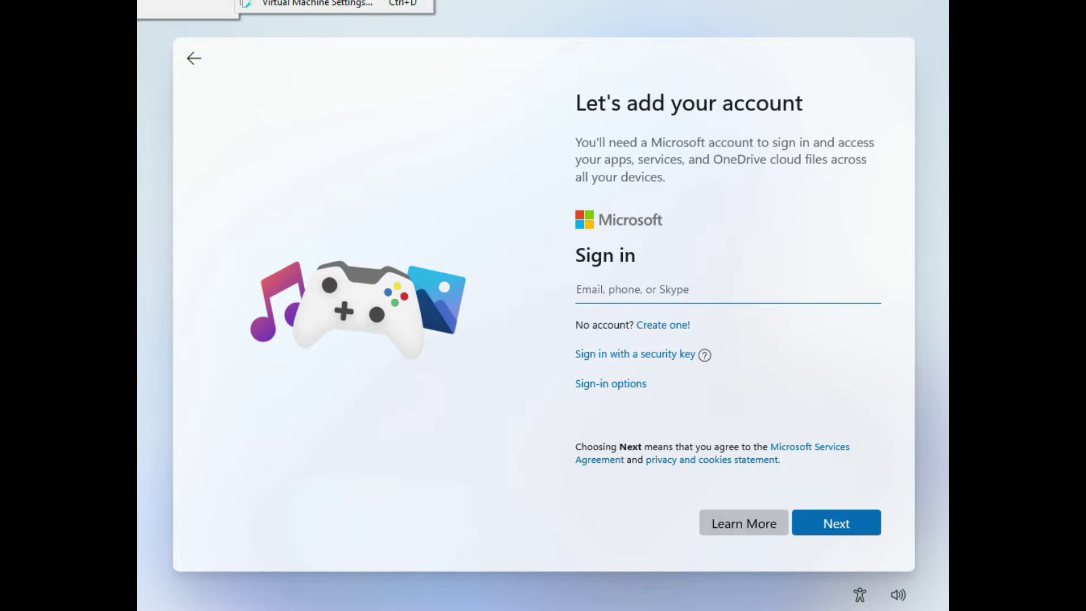
click(325, 3)
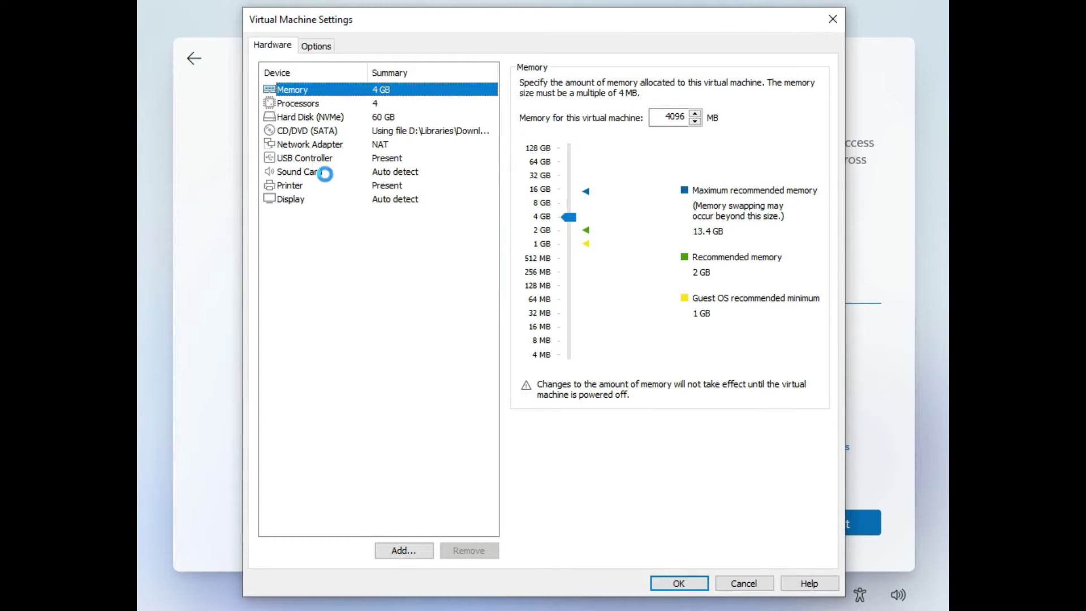
click(324, 142)
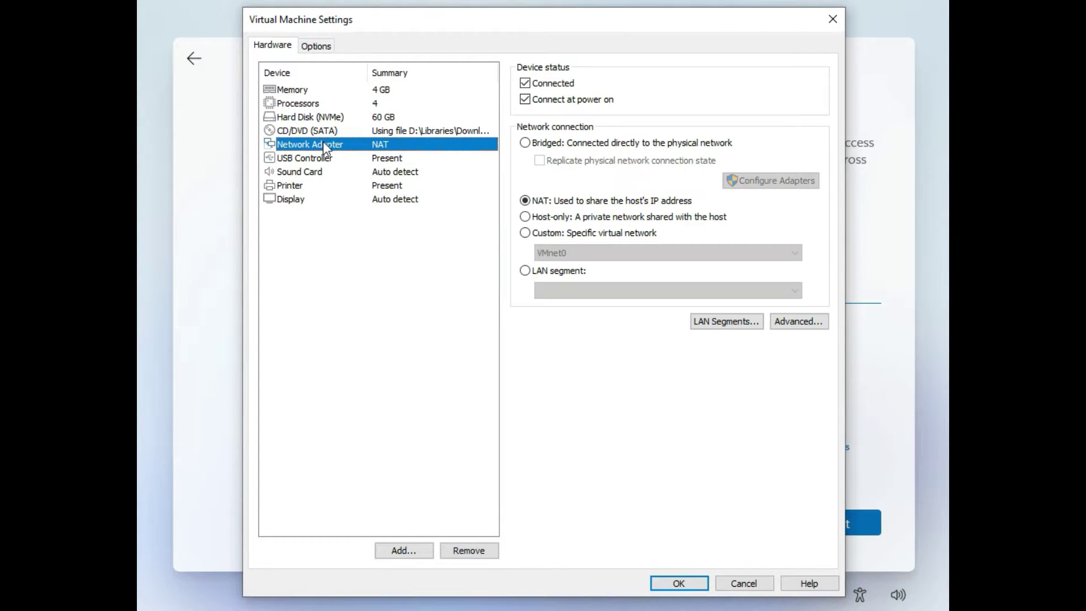
click(545, 86)
click(548, 101)
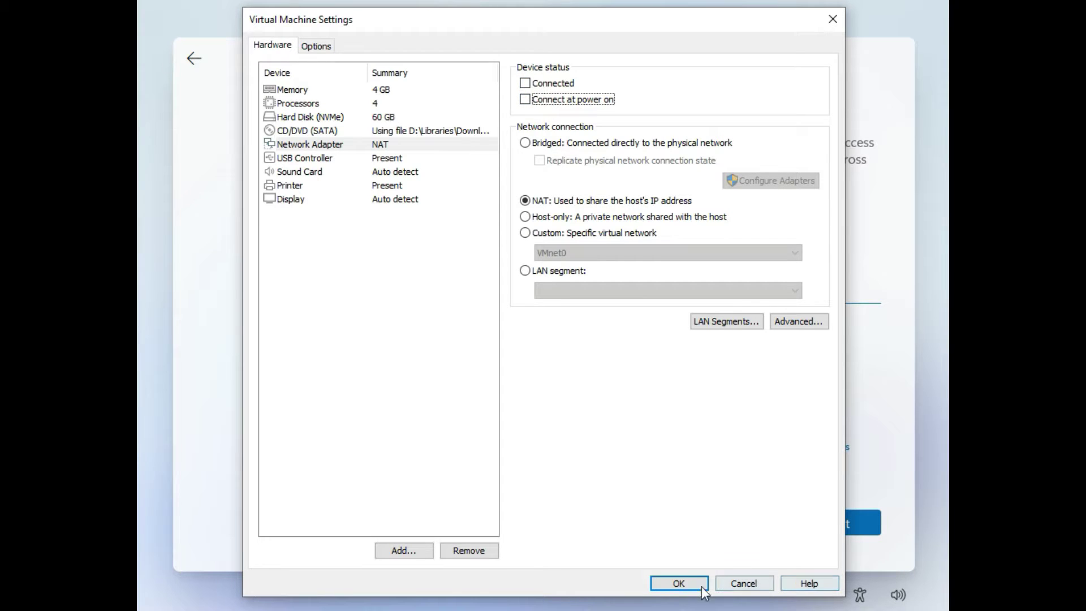
click(681, 583)
Leave the Microsoft sign-in page and create a local account with the user's name and a blank password
click(194, 59)
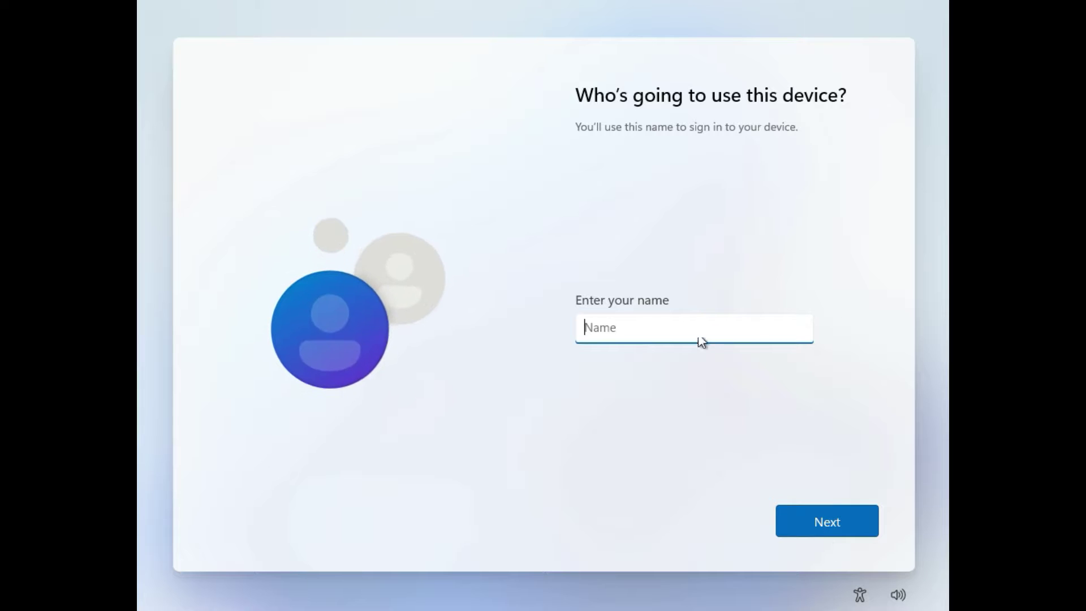
text(D)
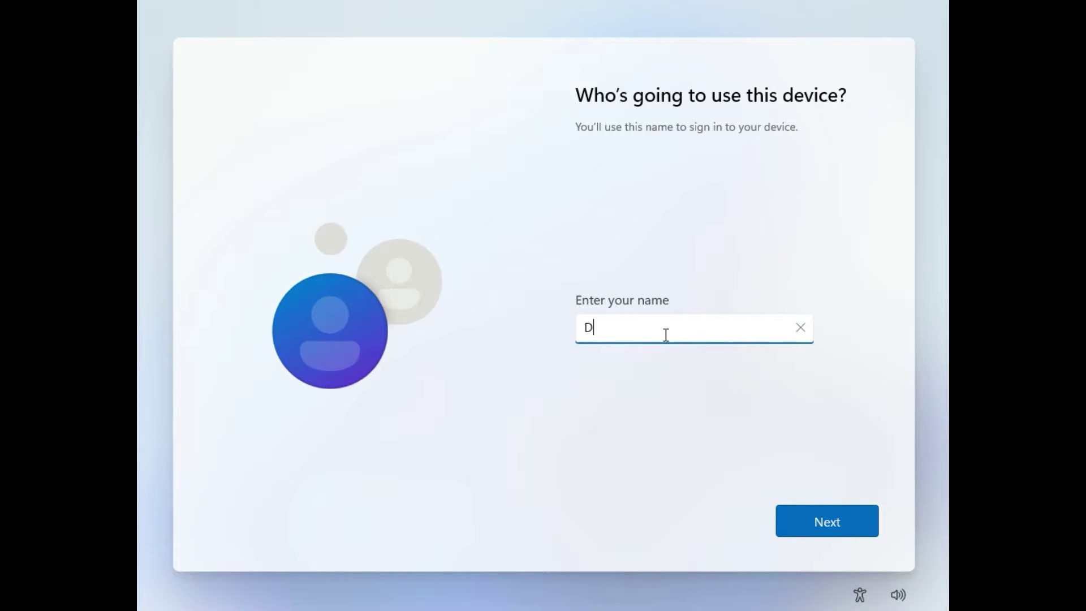
text(ionMBG)
click(833, 525)
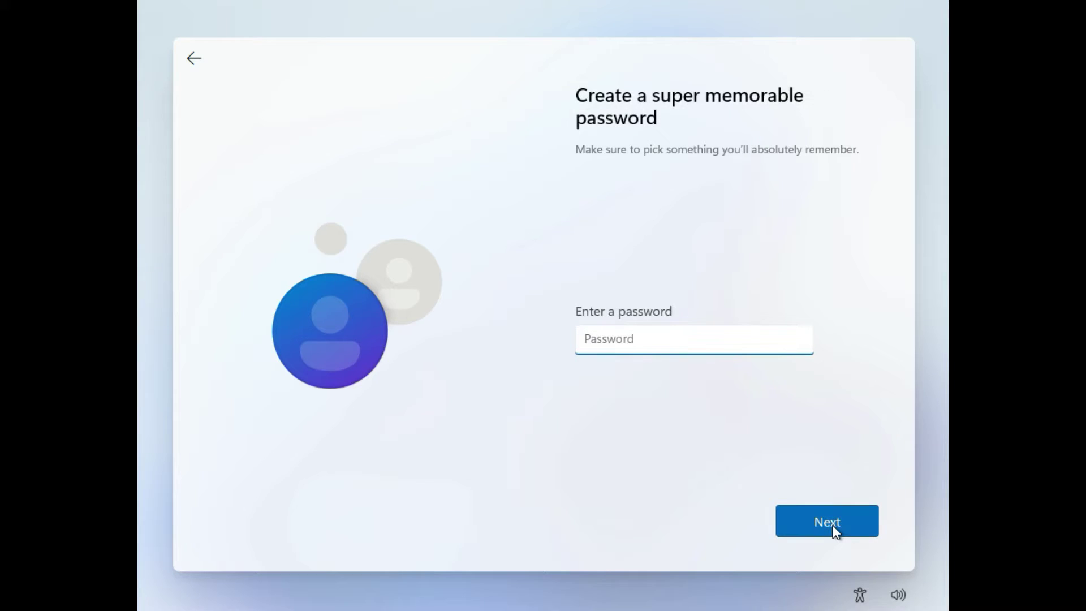
click(833, 527)
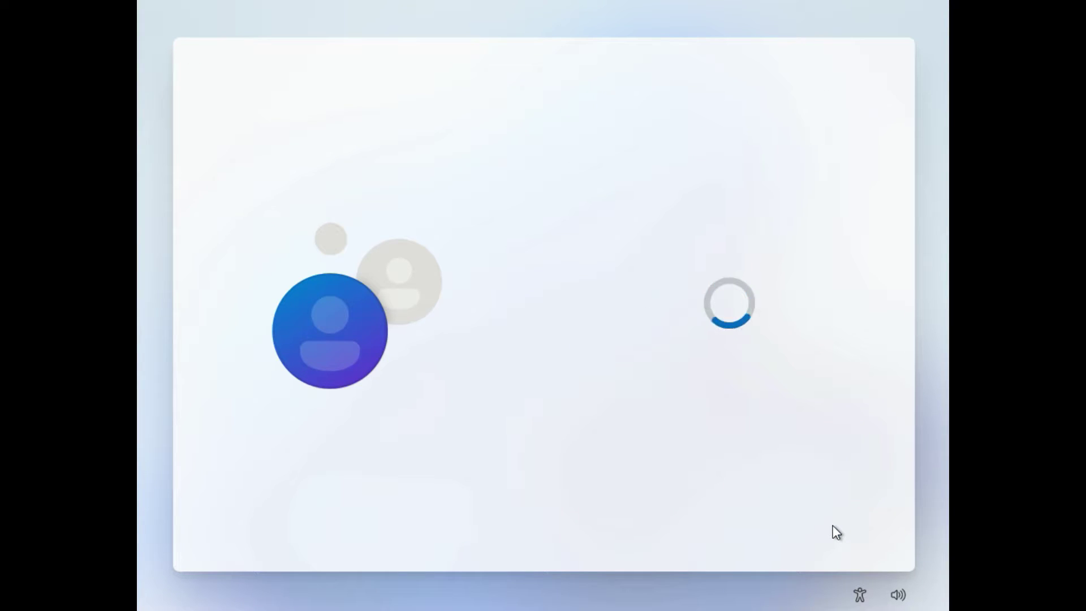
Turn off location, Find my device, inking and typing, tailored experiences and advertising ID, limit diagnostic data to required only, and accept the privacy settings
click(597, 302)
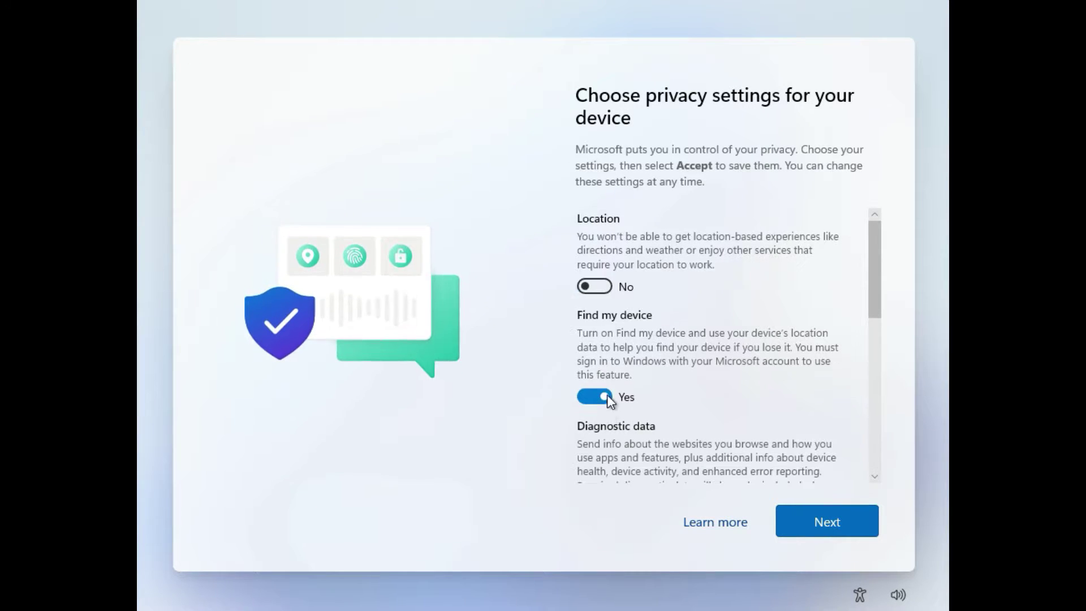
click(603, 400)
scroll(603, 401, down, 3)
click(594, 328)
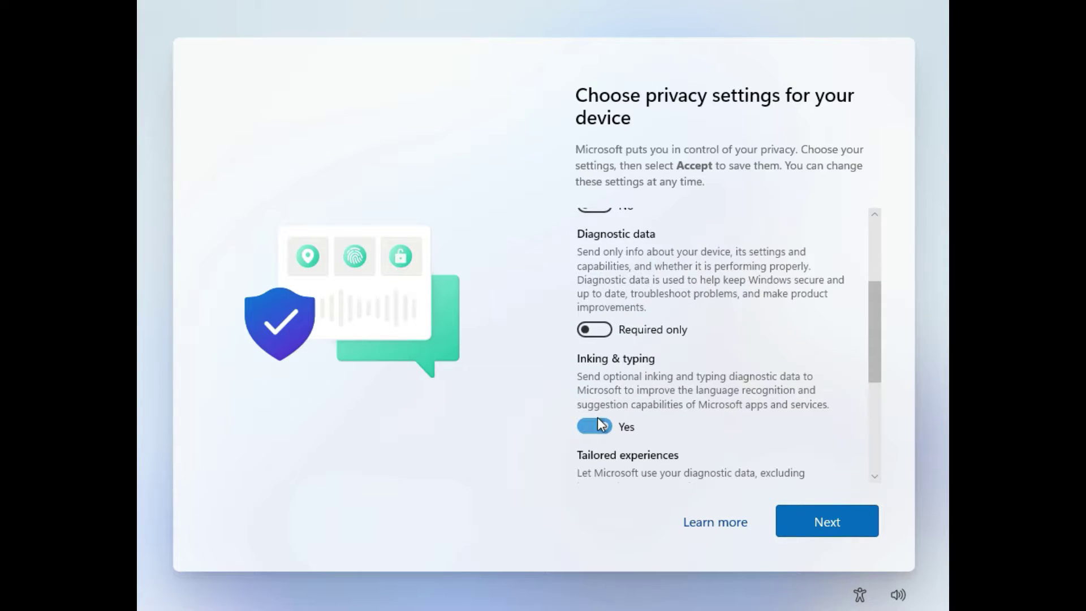
click(595, 424)
scroll(596, 424, down, 3)
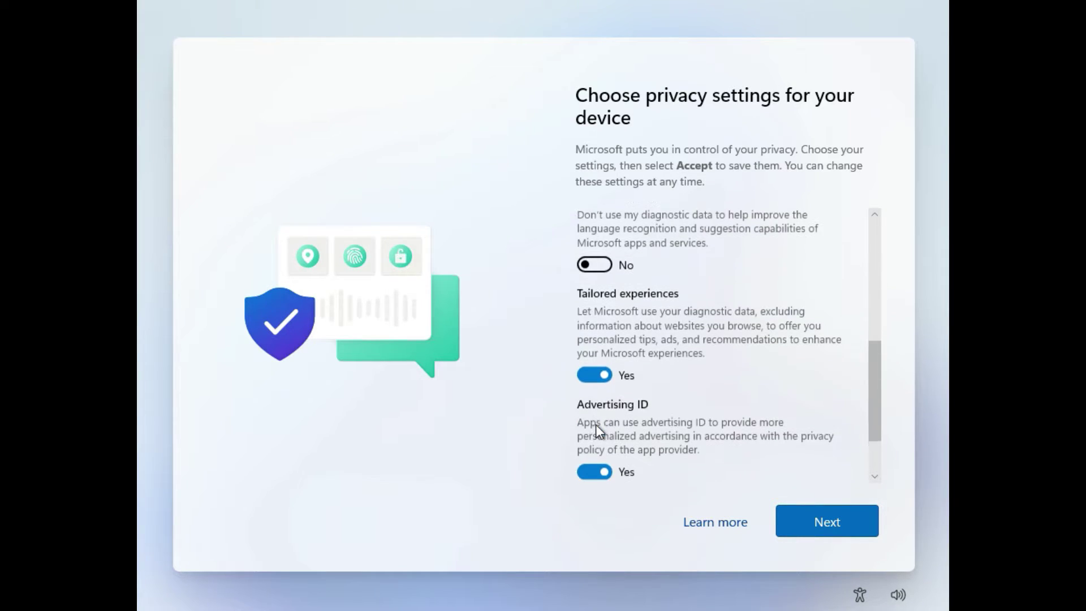
click(597, 377)
click(598, 442)
scroll(601, 445, down, 3)
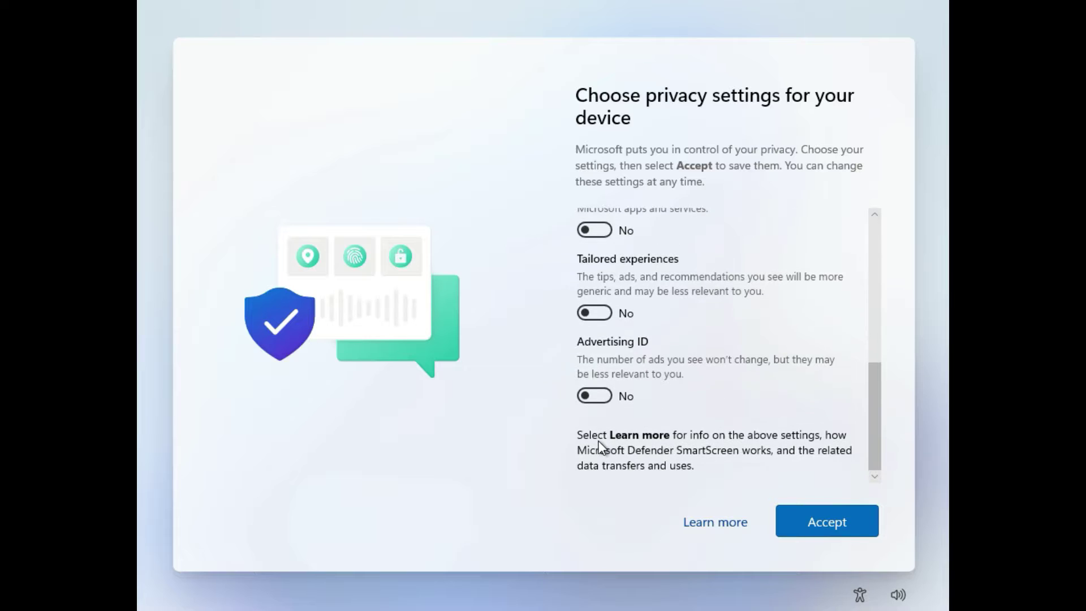
click(827, 521)
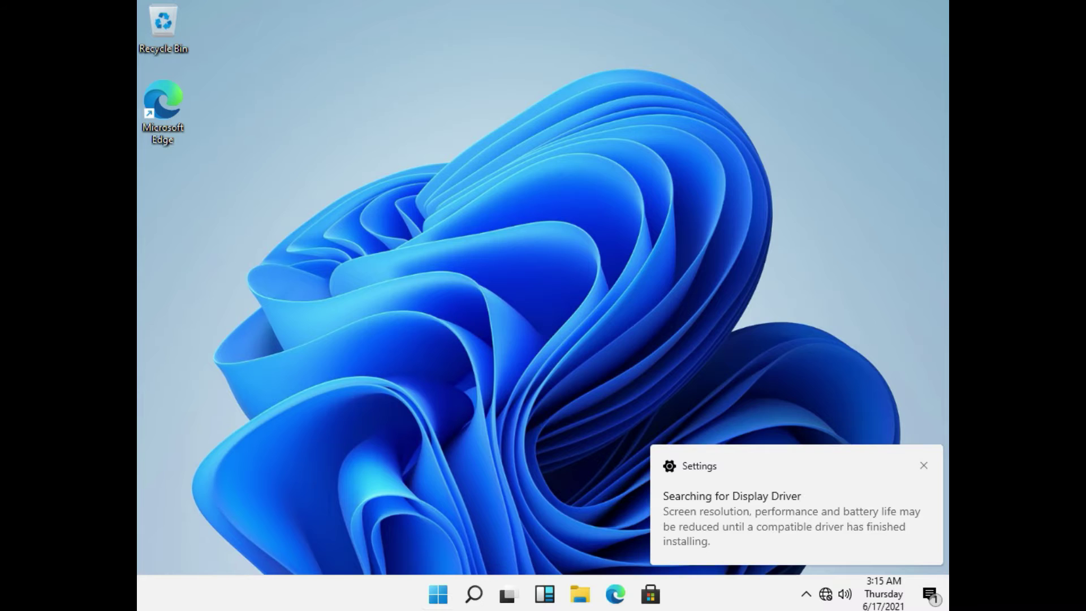
Dismiss the display driver notification and connect the VMware Tools installer disc to the virtual machine
key(super)
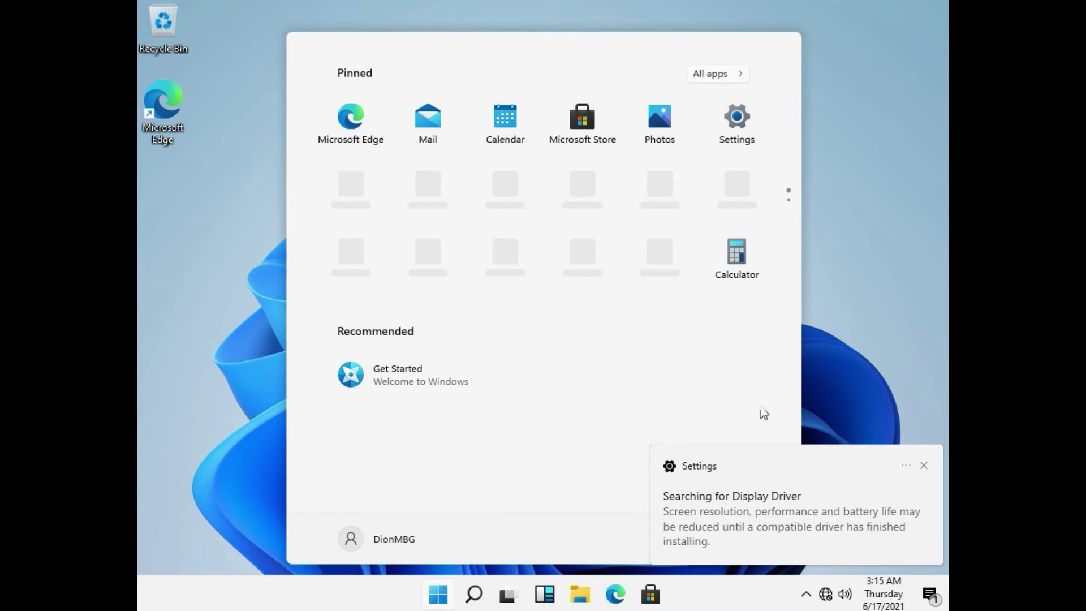
click(924, 465)
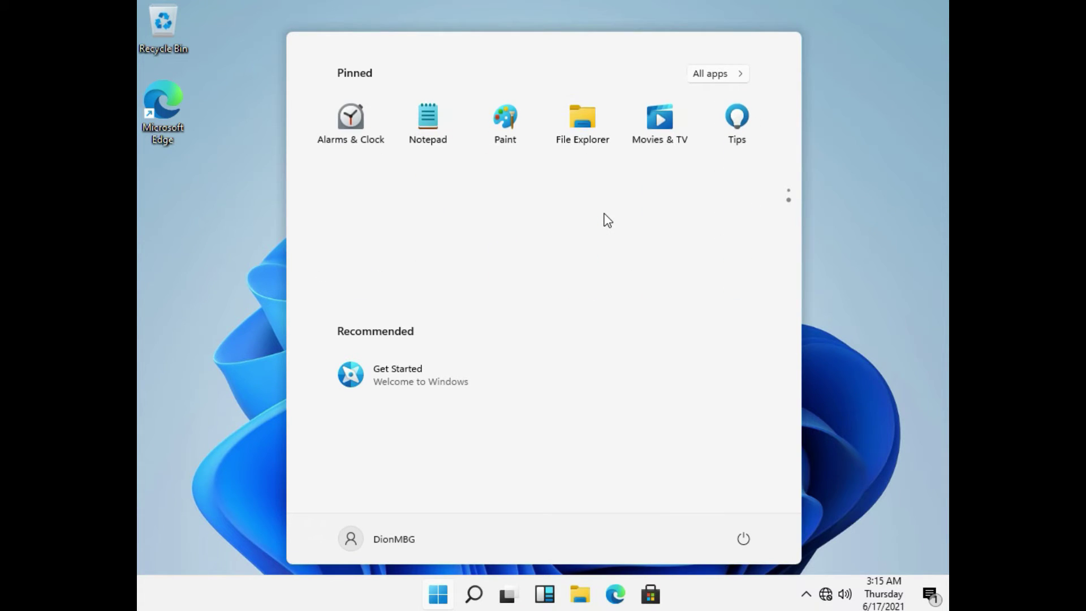
click(257, 3)
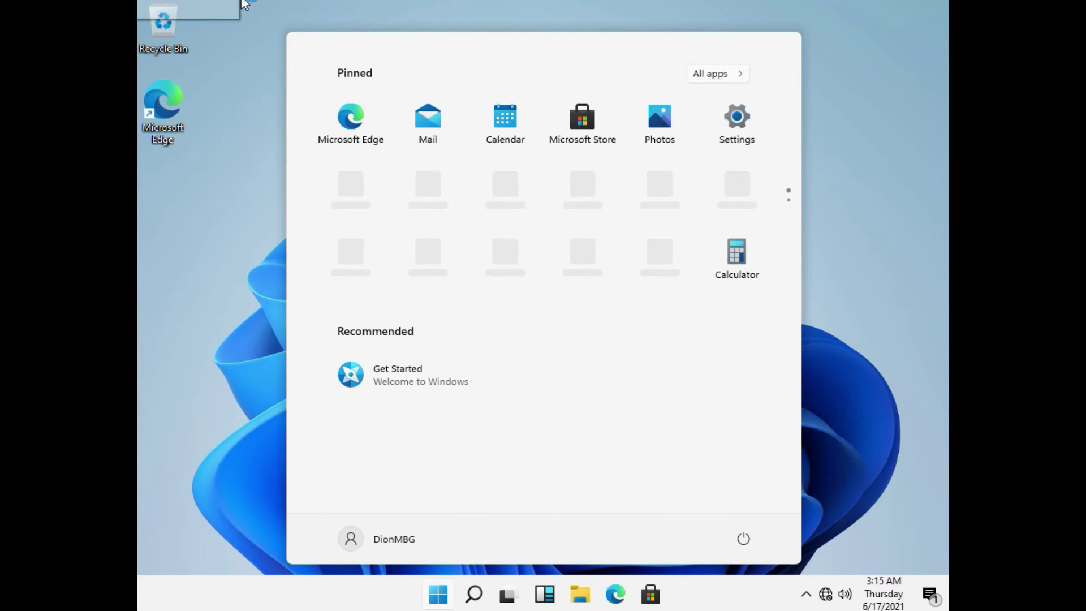
click(244, 2)
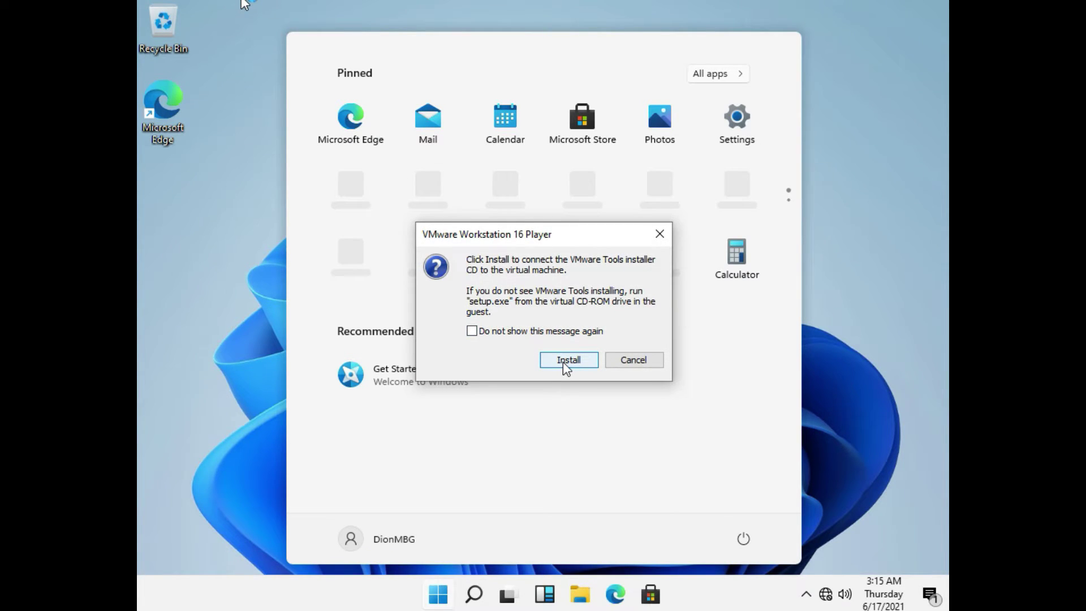
click(563, 361)
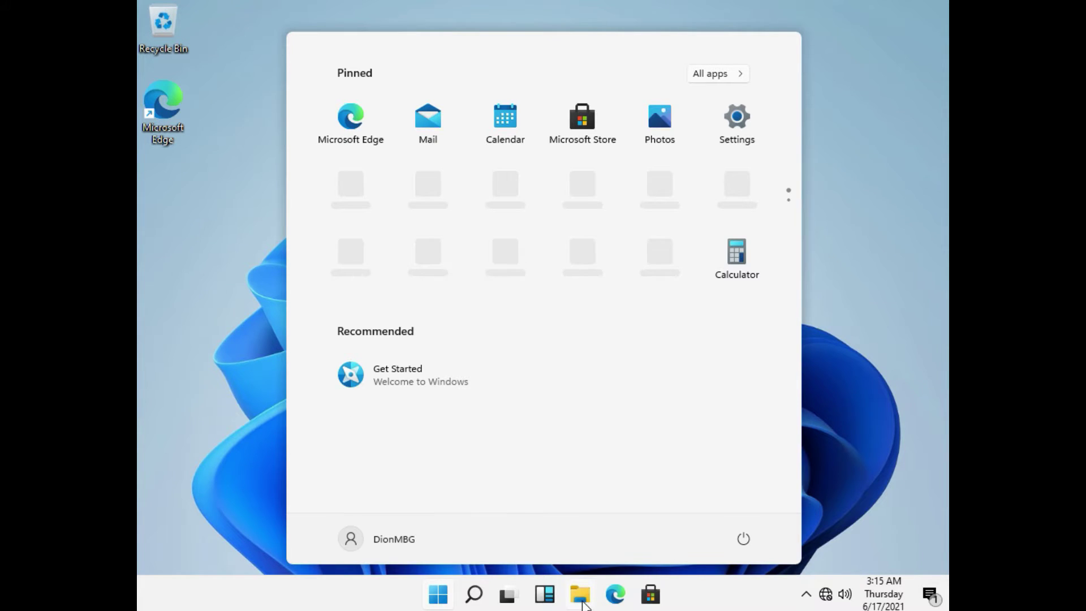
Launch setup64 from the VMware Tools DVD drive with administrator approval, and close the File Explorer window
click(590, 604)
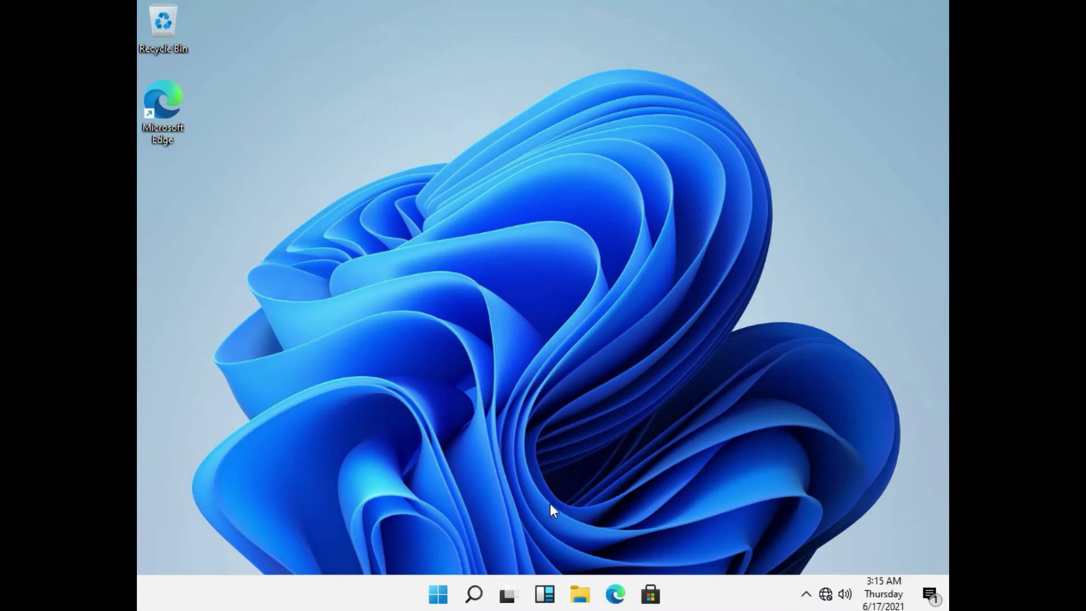
click(590, 599)
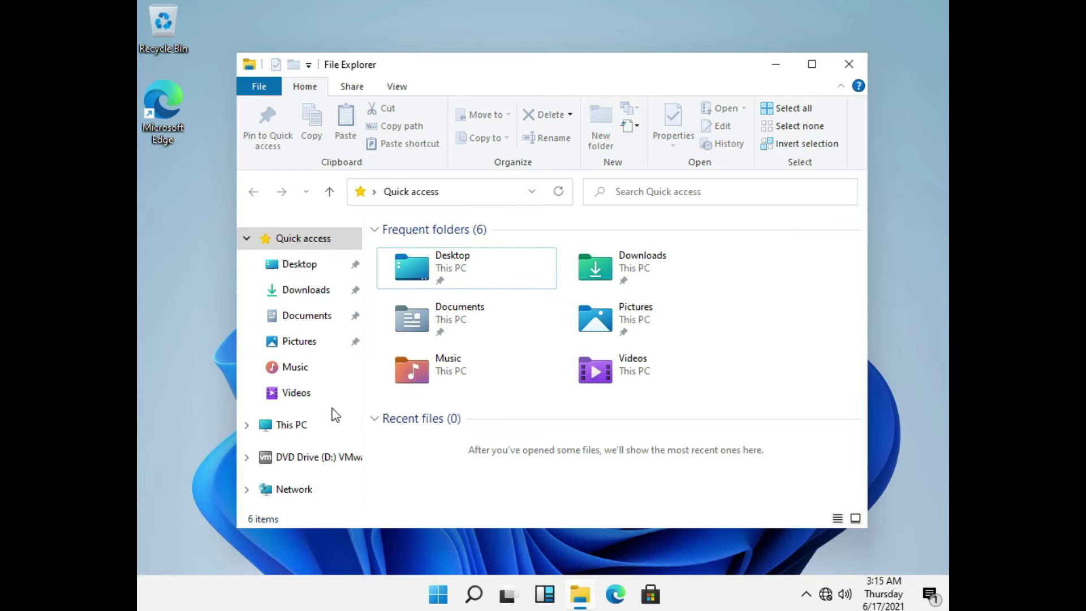
click(306, 468)
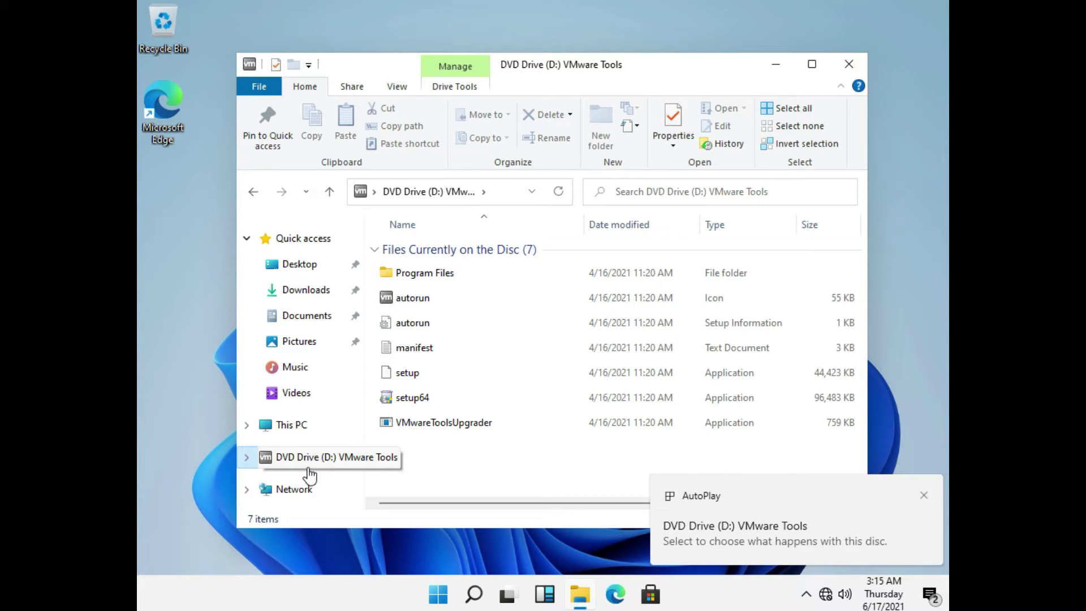
double_click(454, 397)
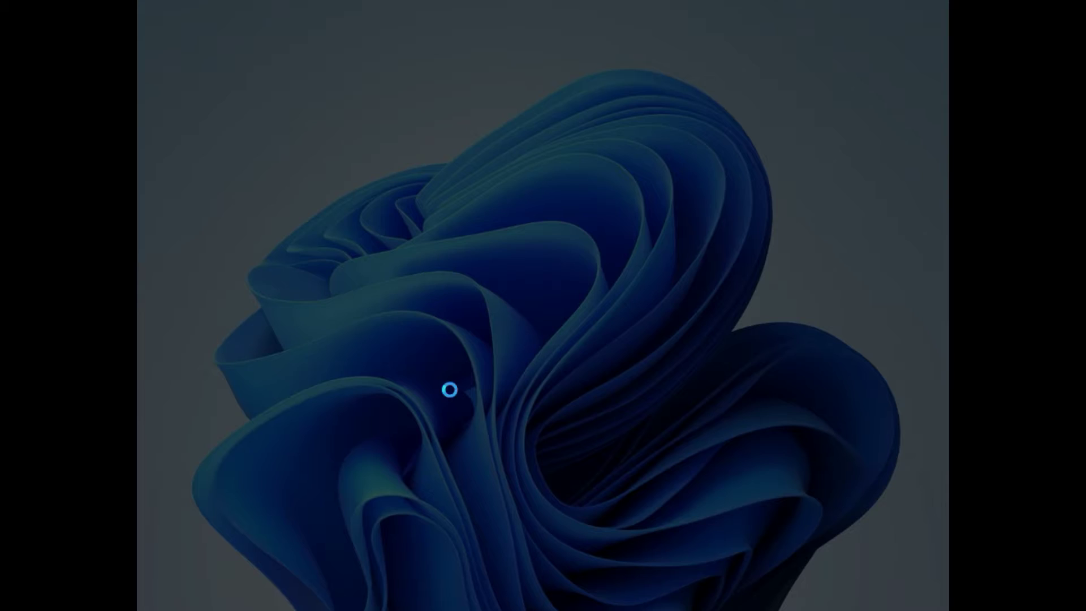
click(496, 412)
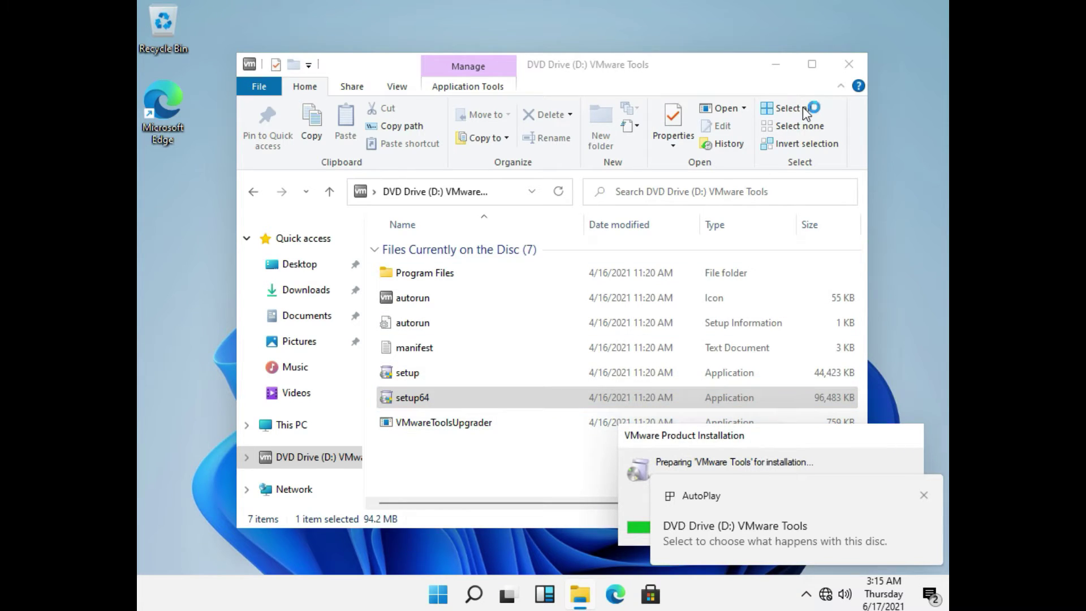
click(852, 65)
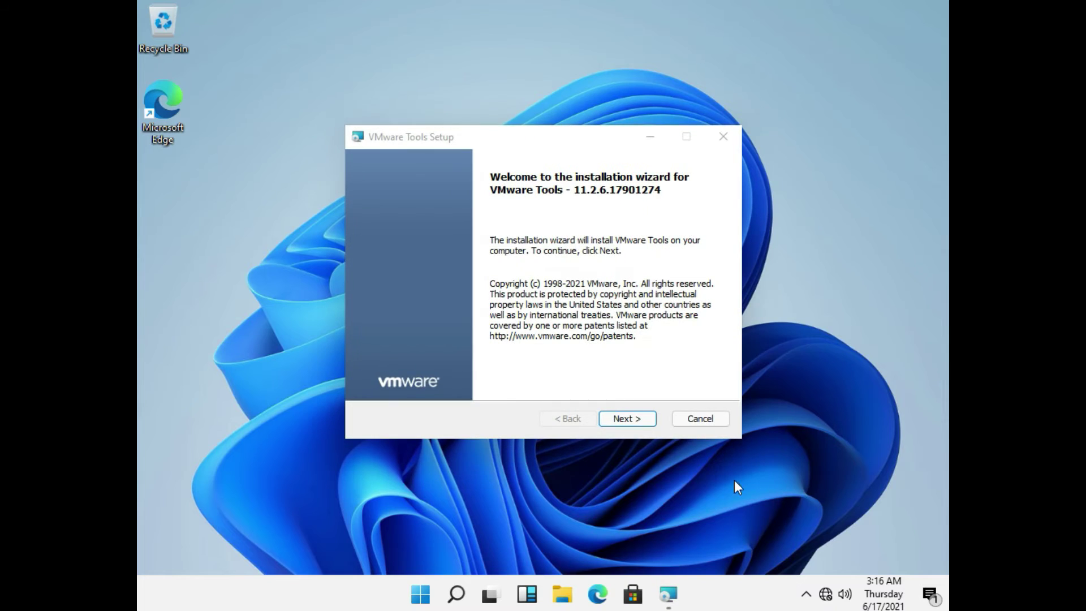
Install VMware Tools with the Complete setup type and restart the system
click(628, 420)
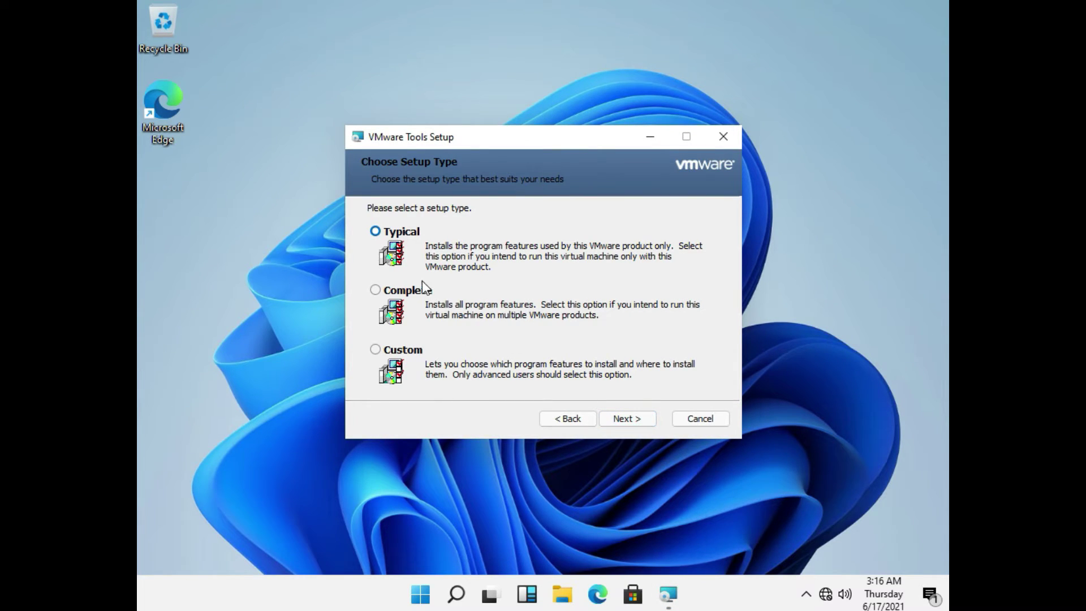
click(387, 292)
click(626, 419)
click(624, 420)
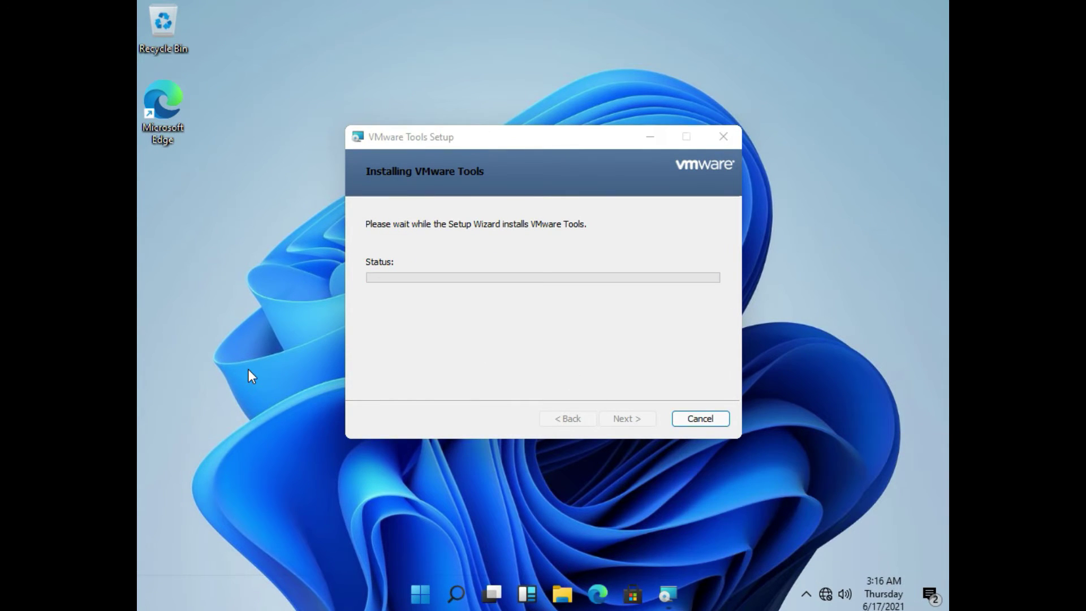
click(622, 417)
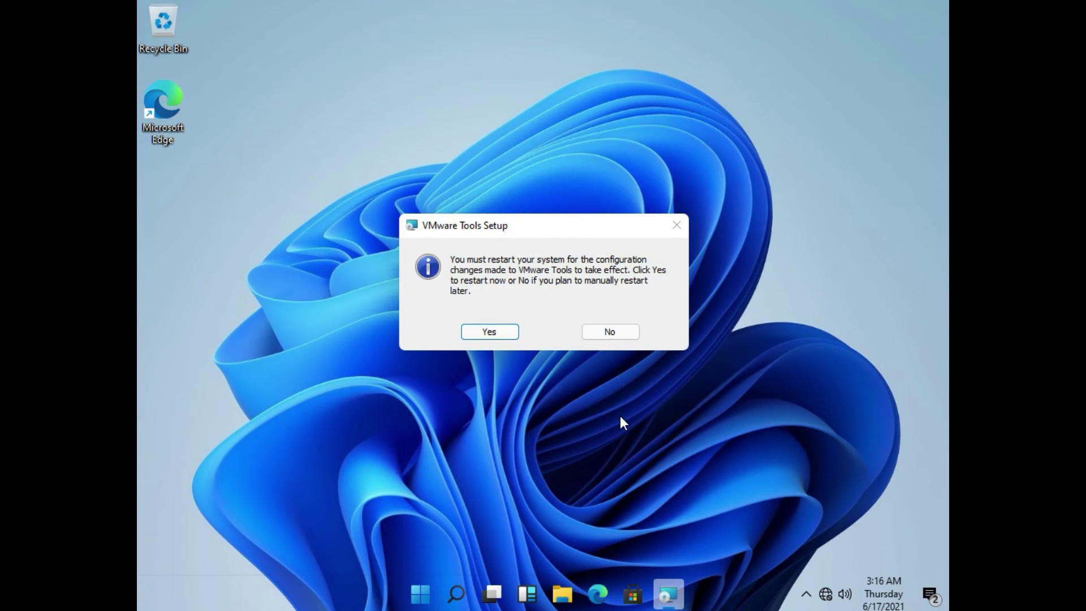
click(480, 332)
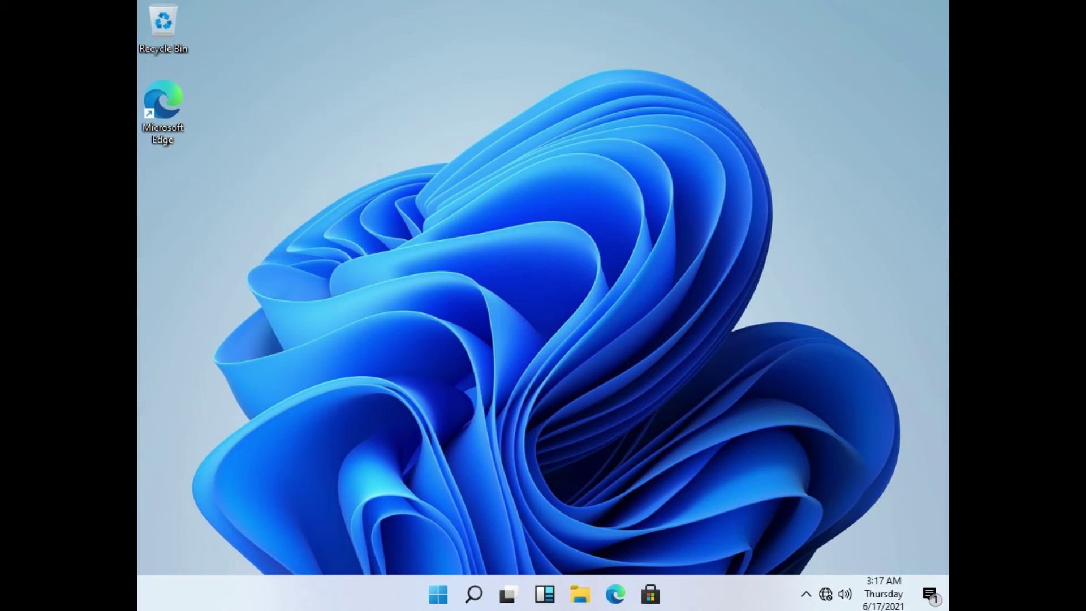
Set the display resolution to 1920 × 1080, keep the changes and close the Settings window, dismissing the location privacy notification
right_click(421, 325)
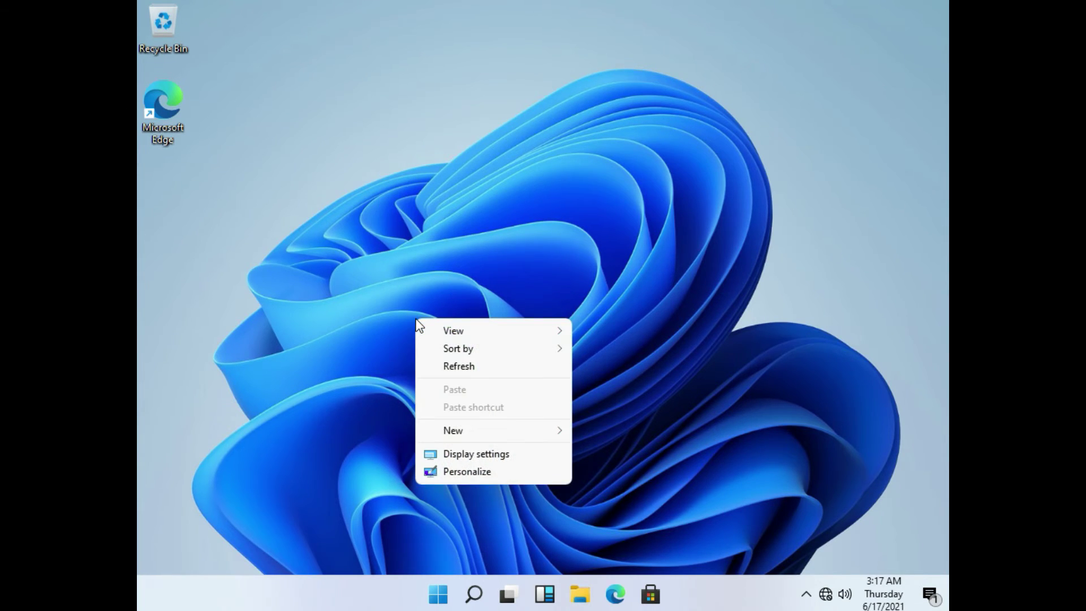
click(470, 449)
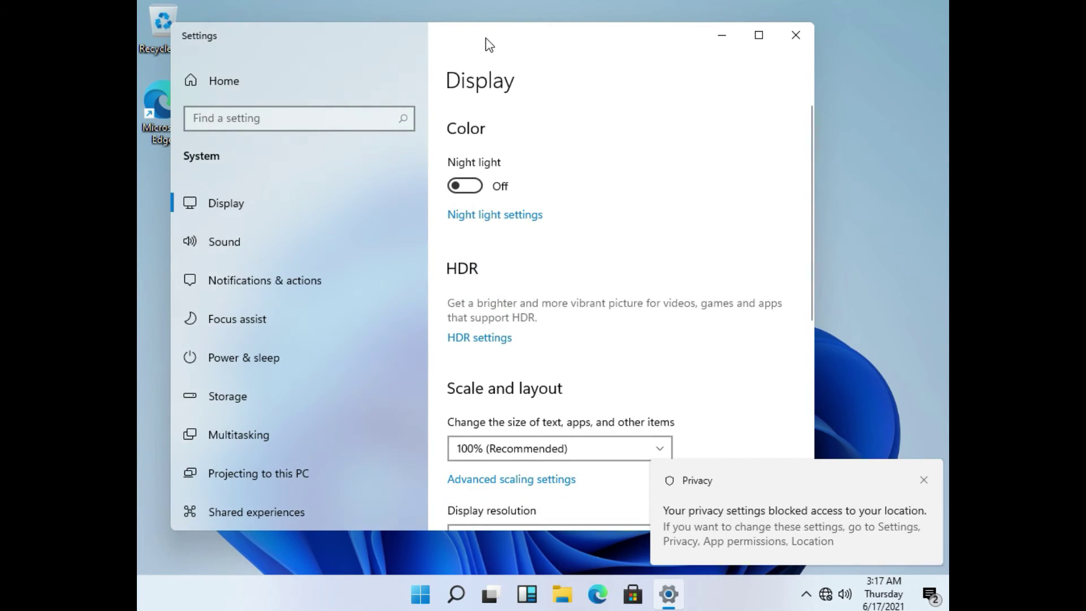
click(921, 479)
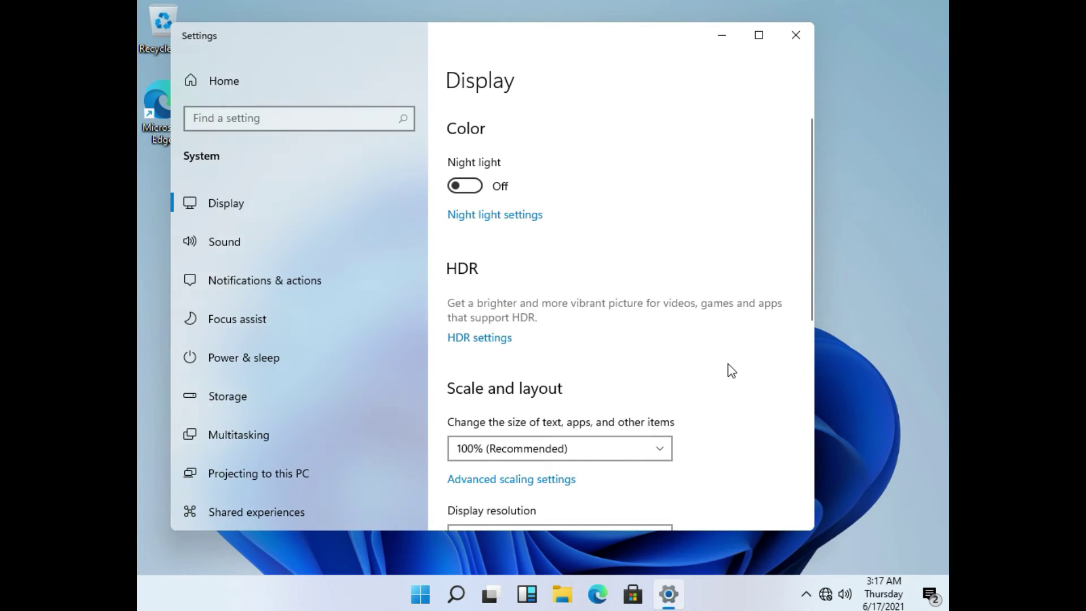
scroll(726, 368, down, 4)
click(608, 313)
scroll(596, 290, up, 3)
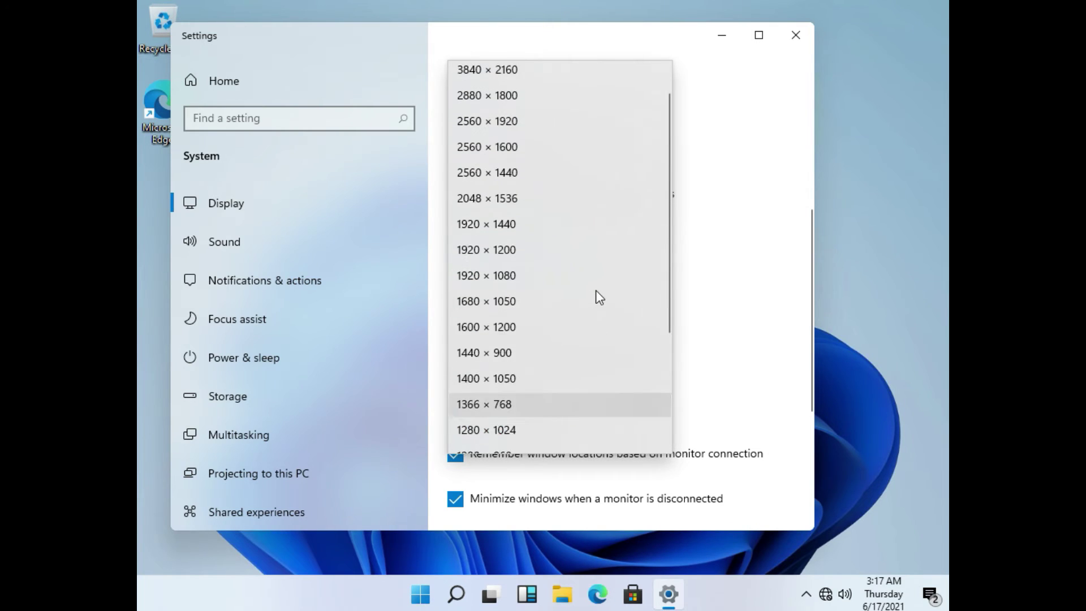
click(558, 313)
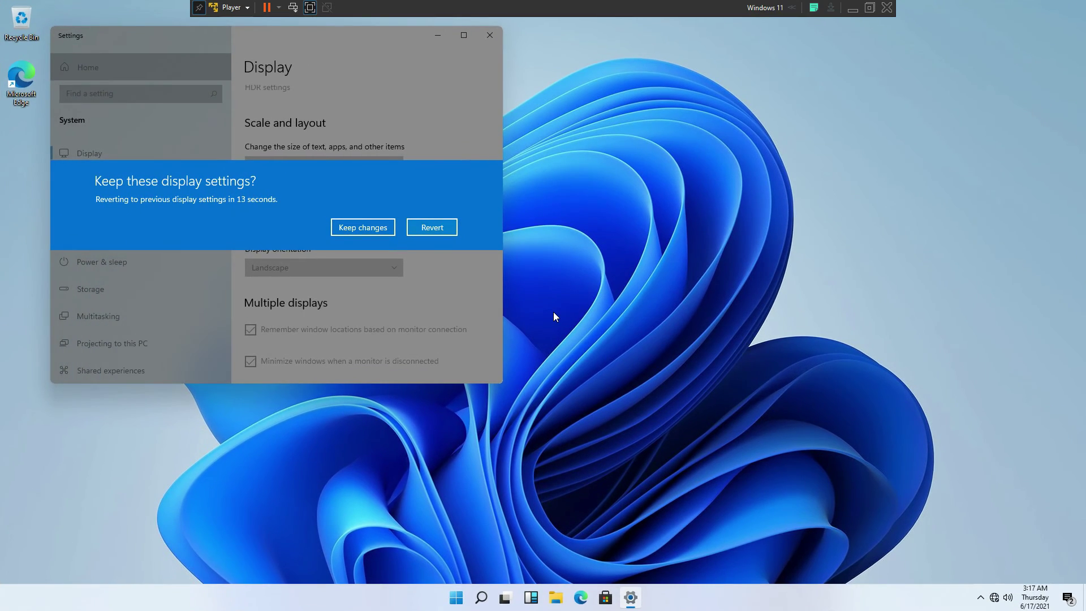
click(371, 229)
click(492, 35)
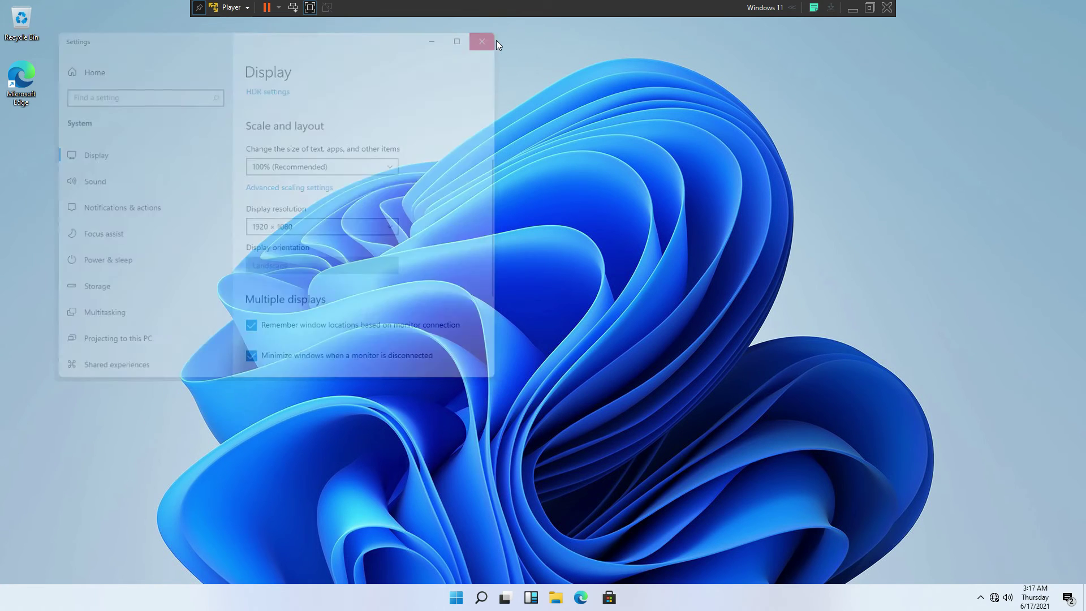
Examine the Start menu's pinned apps, the search pane, Task View and the widgets dashboard, and try reloading the dashboard
click(467, 598)
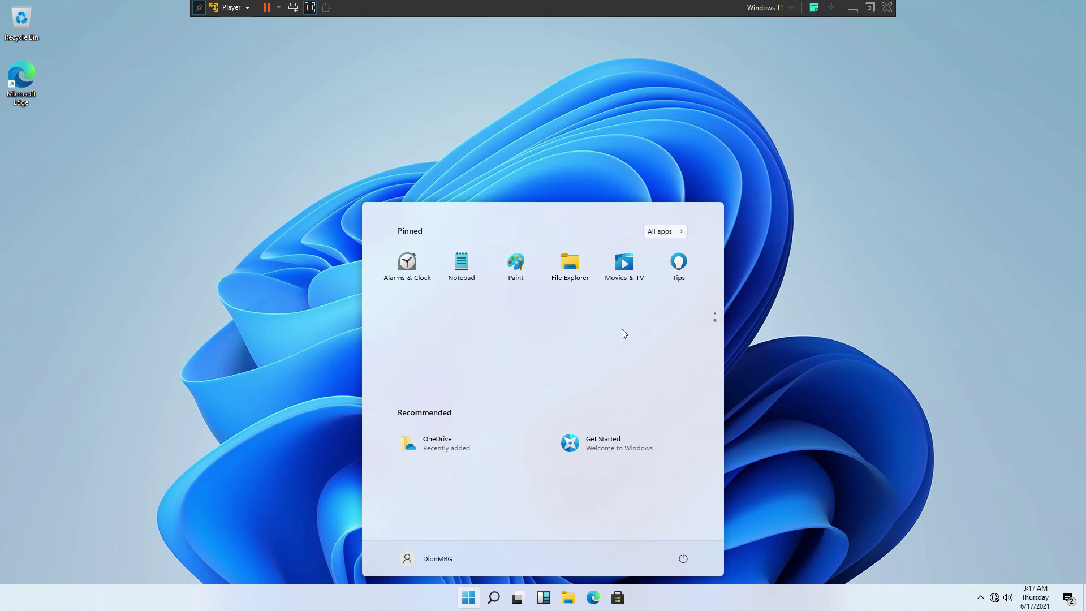
click(494, 600)
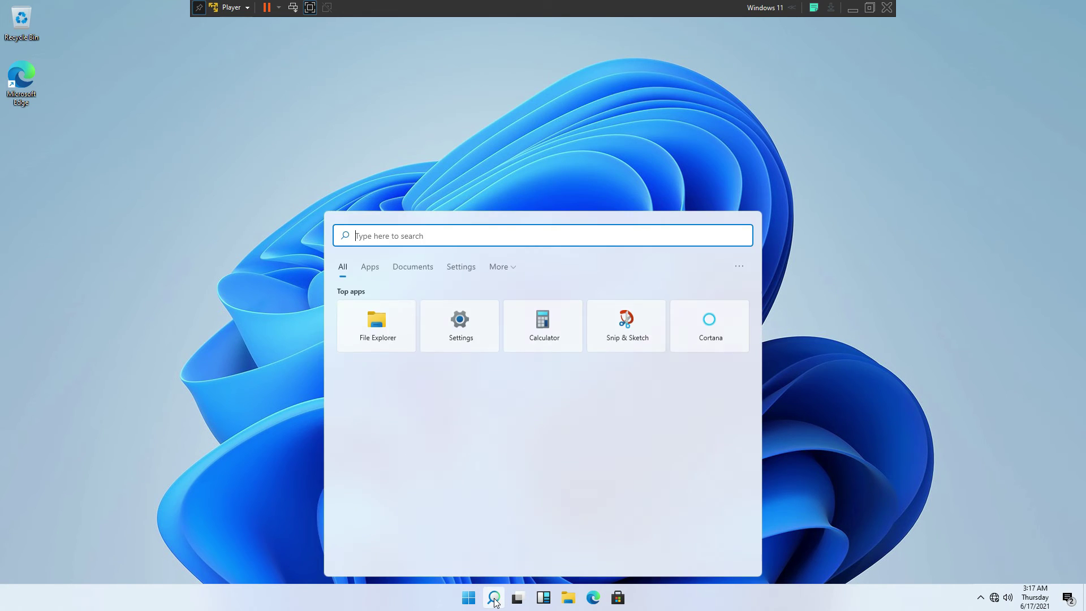
click(494, 600)
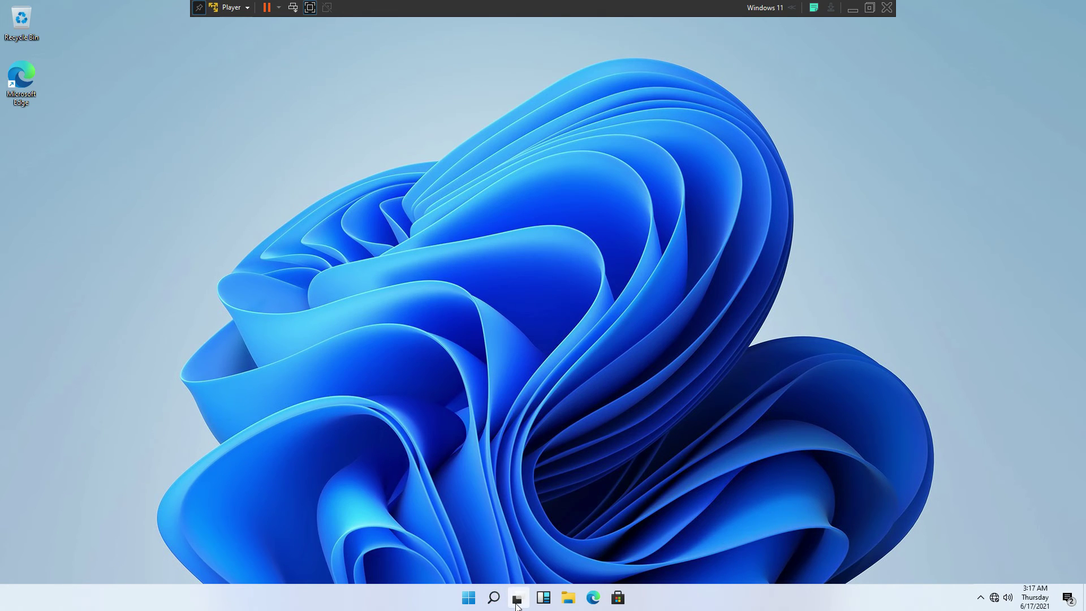
click(517, 600)
click(518, 598)
click(546, 602)
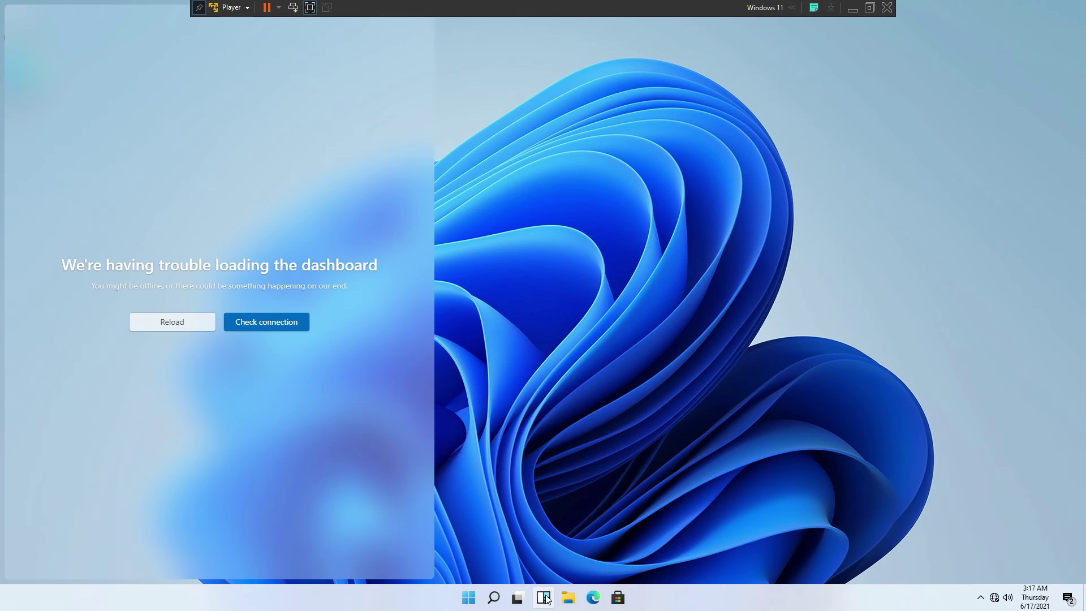
click(149, 327)
click(544, 598)
click(469, 598)
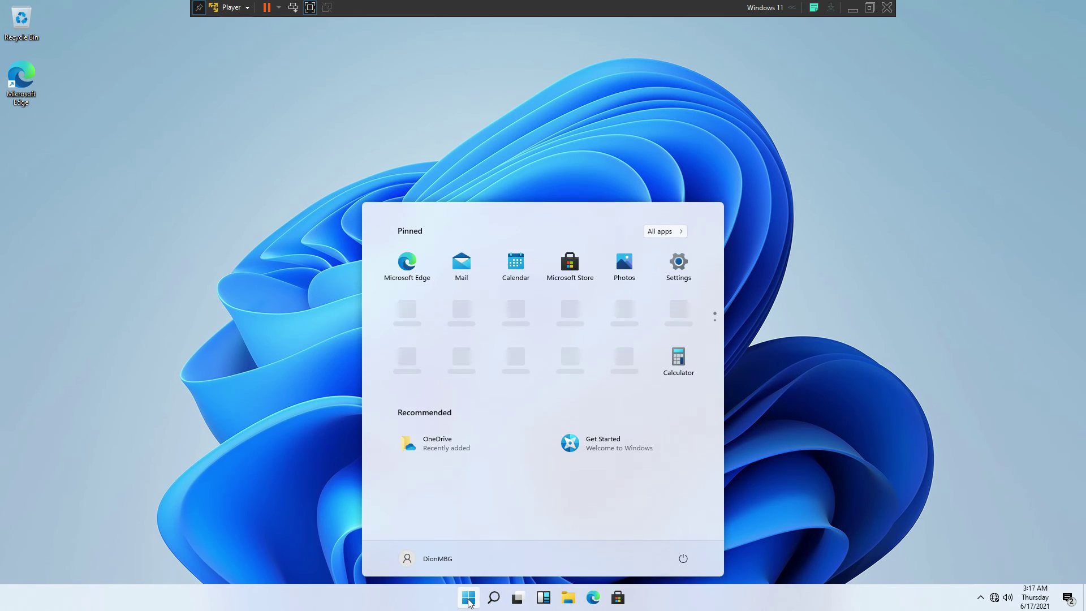
scroll(514, 321, down, 1)
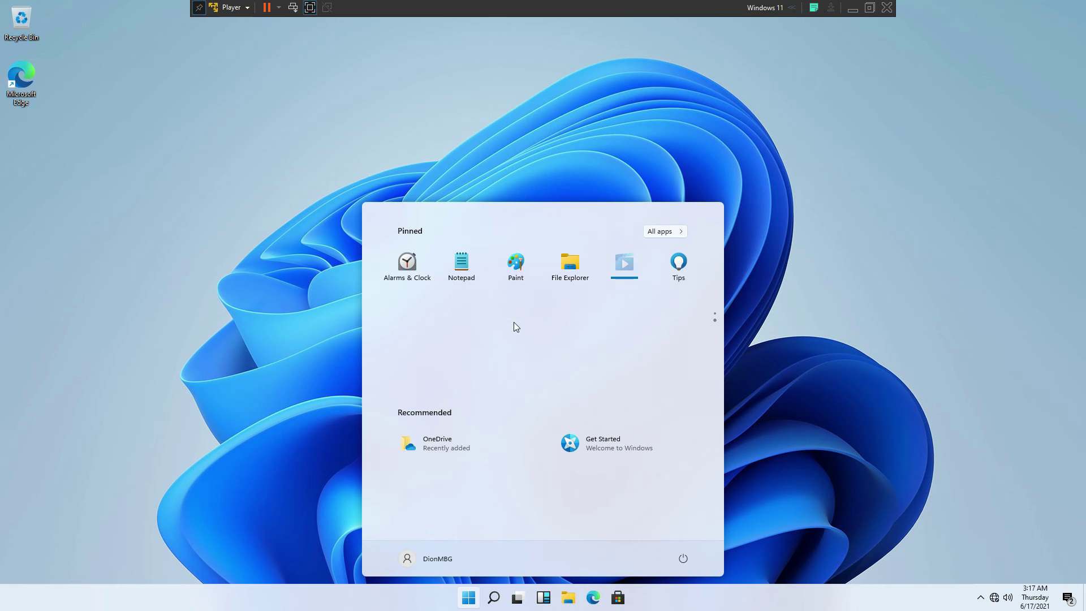
scroll(514, 327, up, 1)
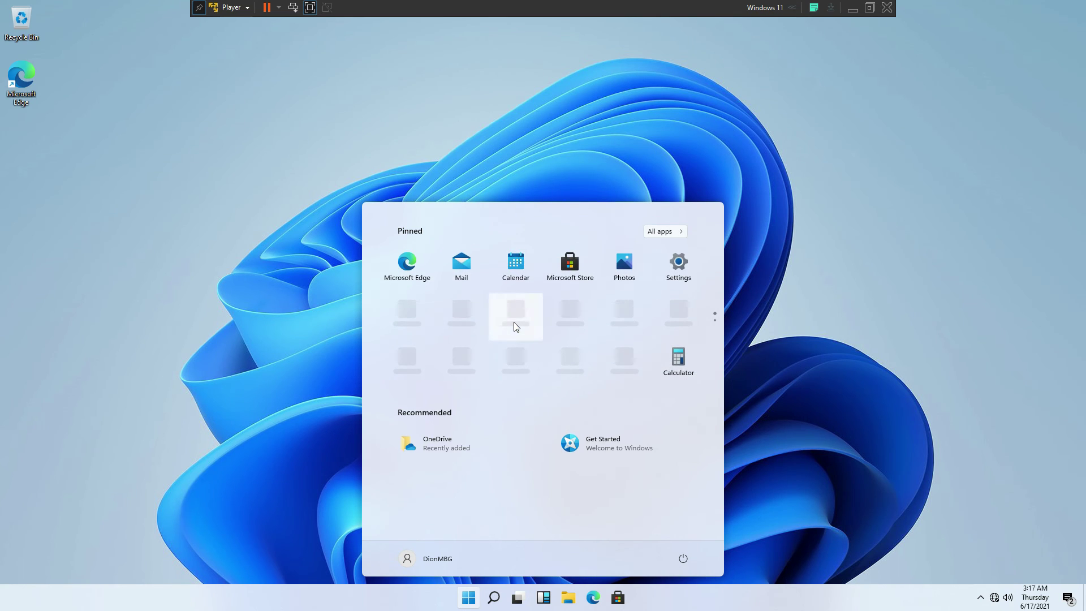
Connect the virtual machine's network adapter in the Virtual Machine Settings, apply the change and close the Start menu
click(228, 8)
mouse_move(272, 64)
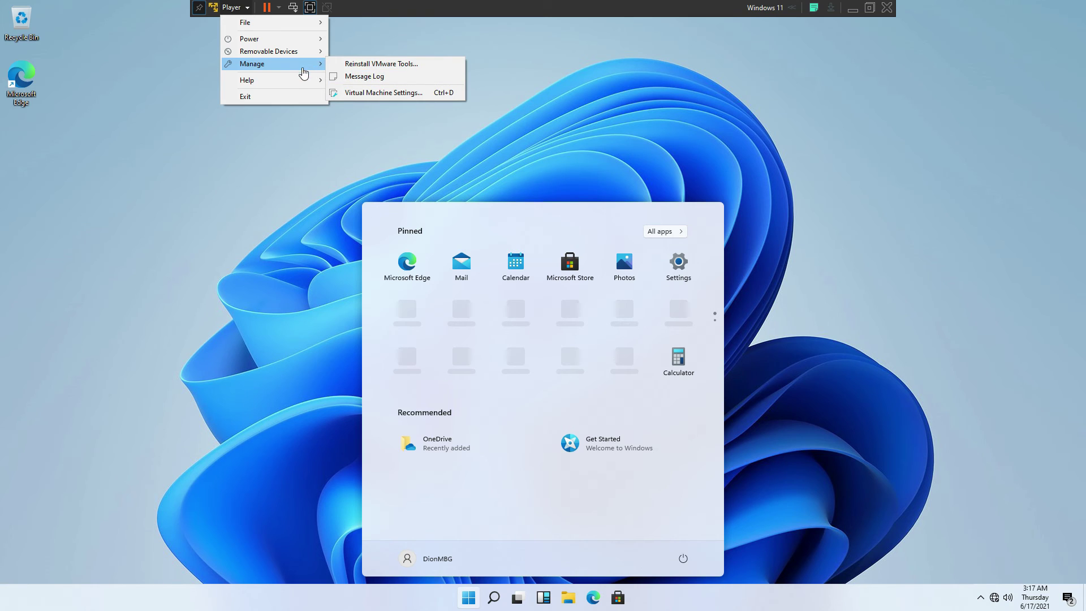
click(357, 94)
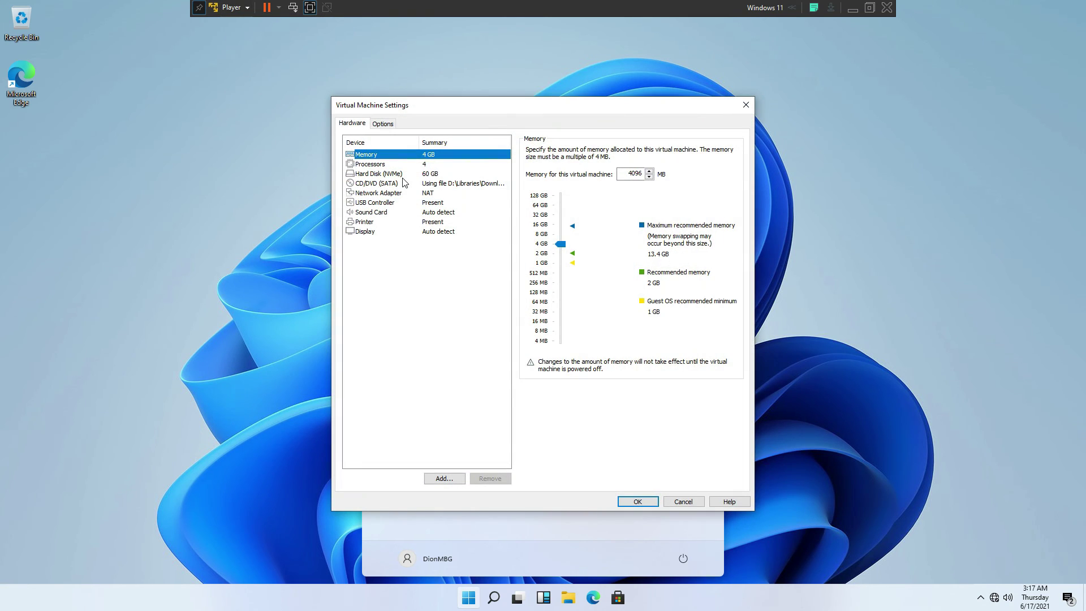
click(380, 193)
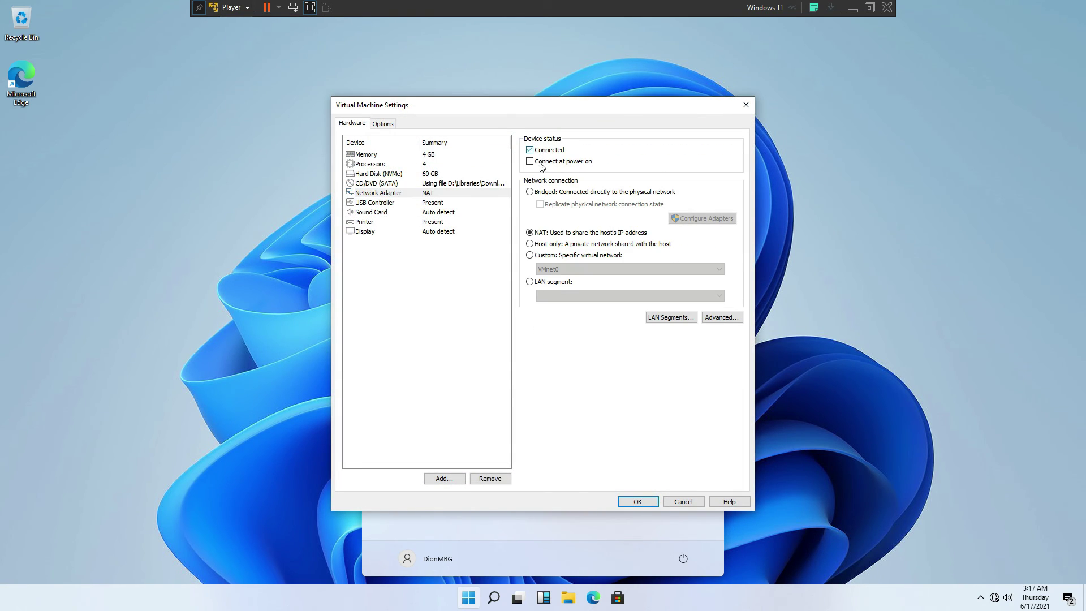
click(637, 501)
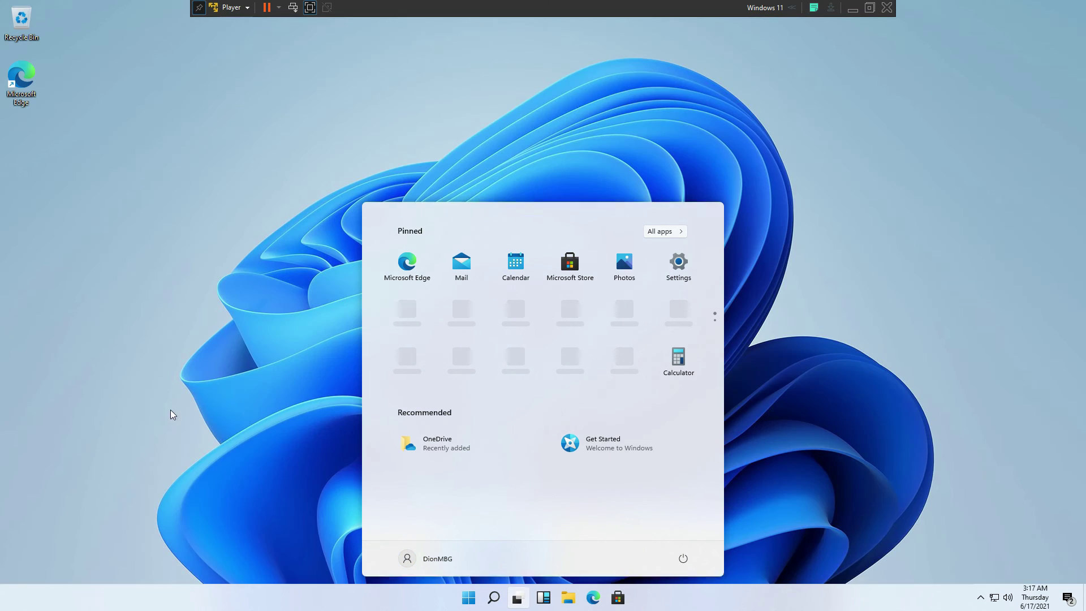
click(469, 598)
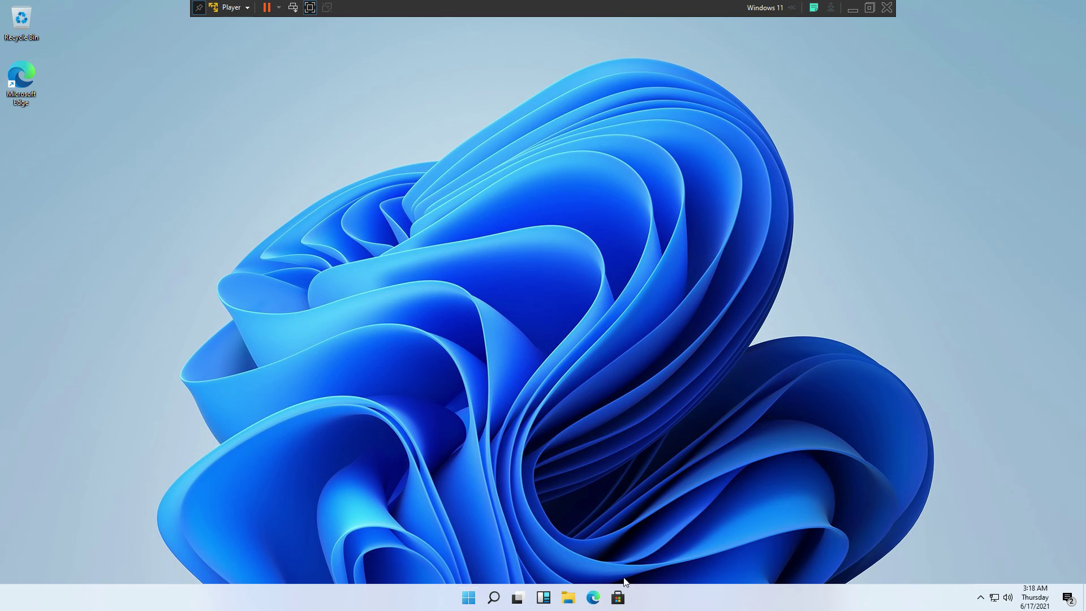
Open the Windows taskbar settings and move the Settings window to the middle of the desktop
right_click(688, 603)
click(729, 594)
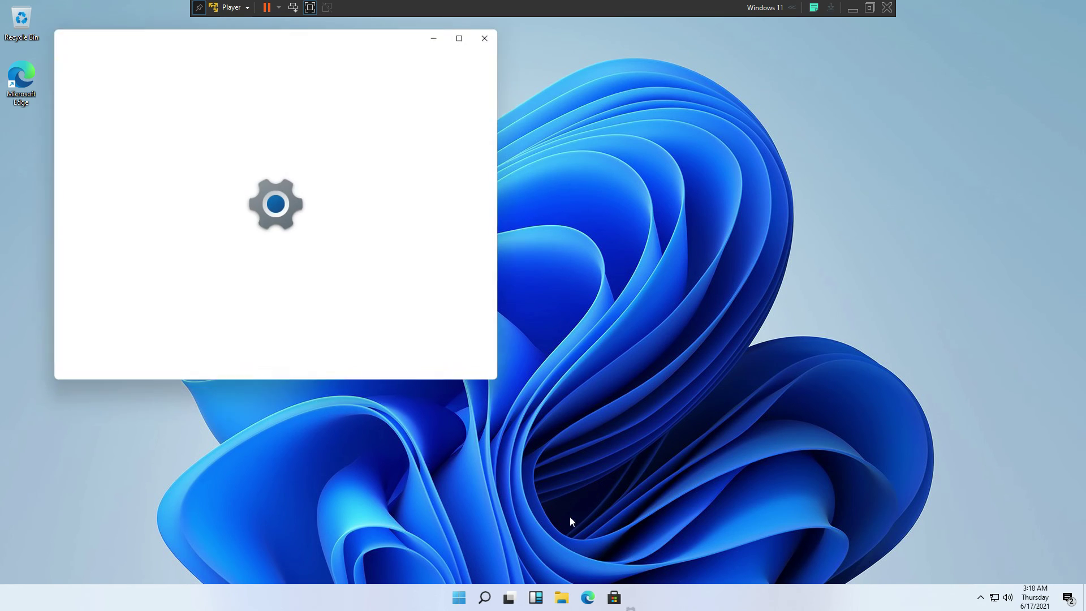
drag(266, 38, 536, 109)
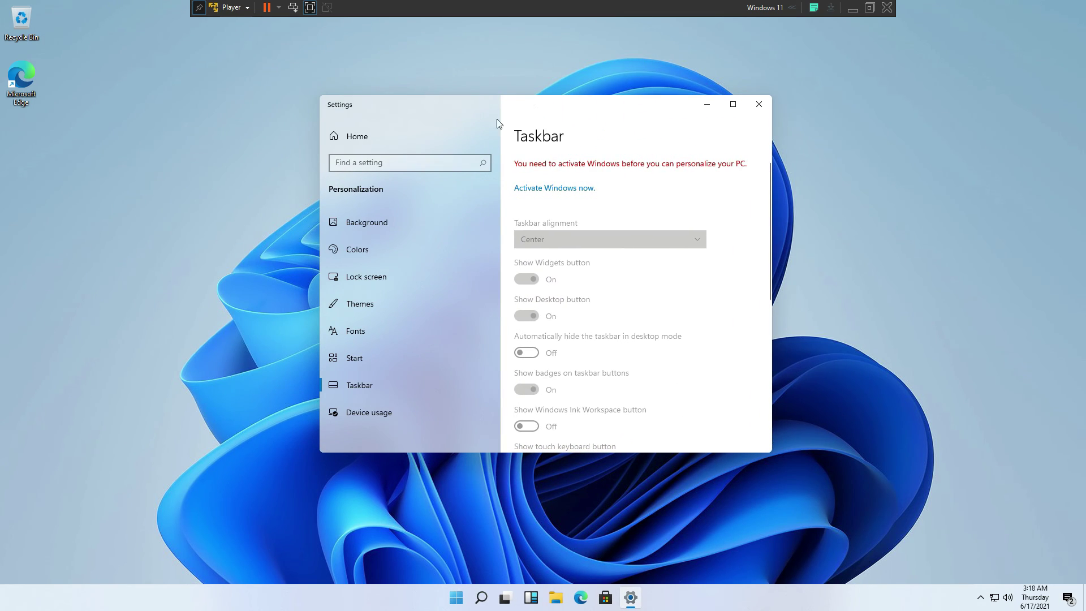
View the Settings home categories and examine the pages listed under Update & Security
click(413, 140)
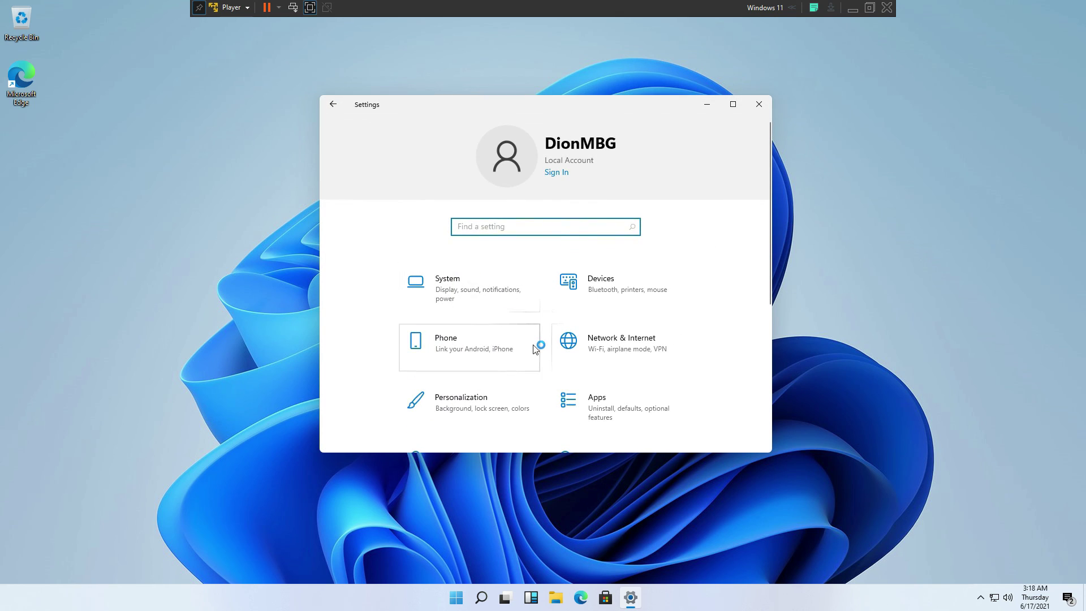
scroll(535, 346, down, 5)
click(507, 389)
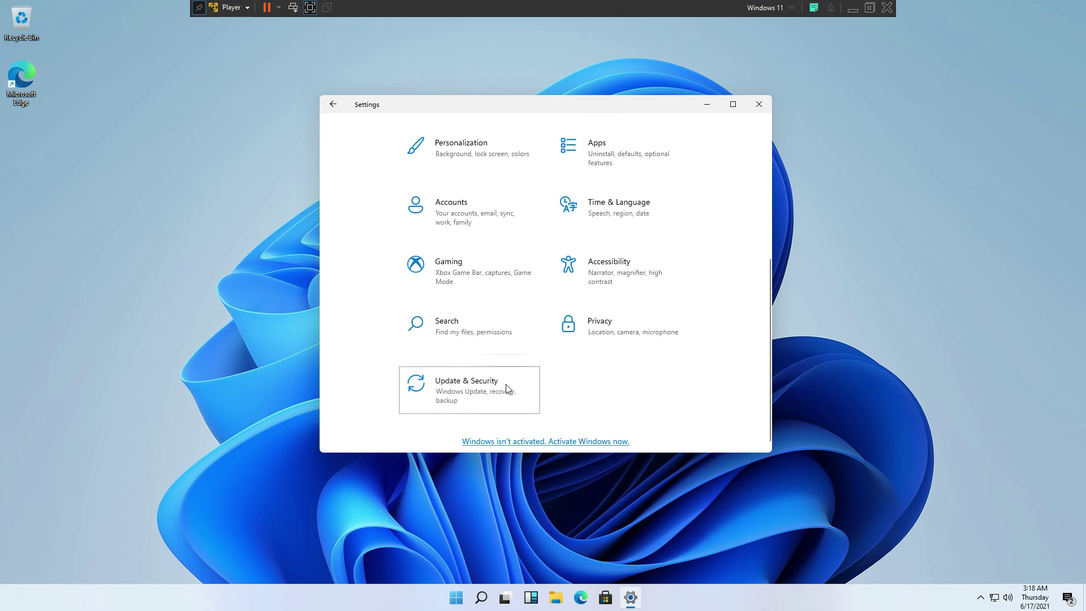
scroll(433, 317, down, 3)
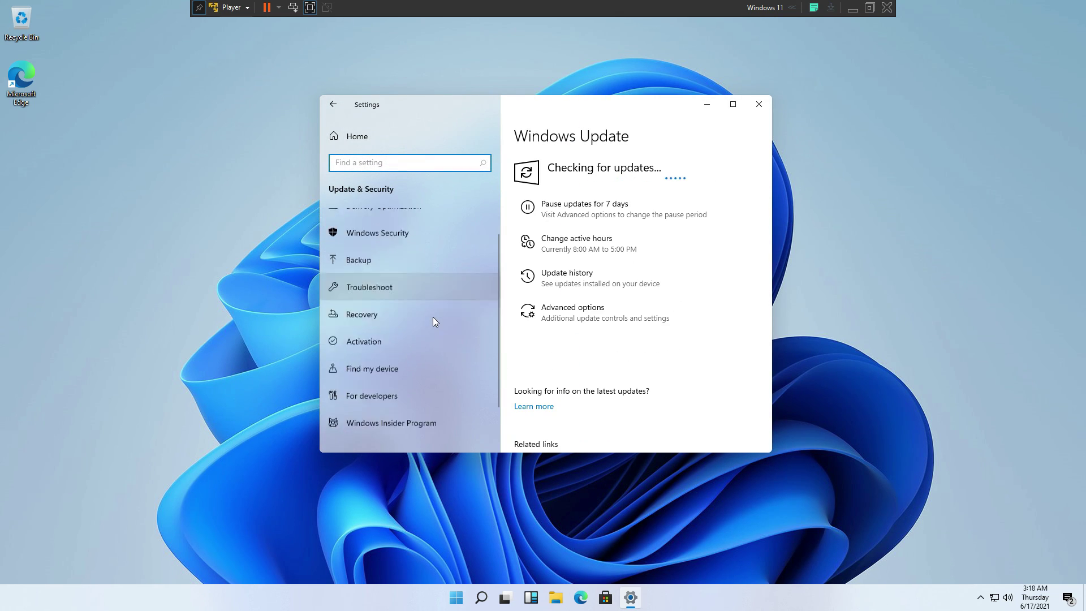
scroll(416, 374, up, 3)
Check the device and Windows specifications on the System About page, highlight the edition value and close Settings
click(354, 142)
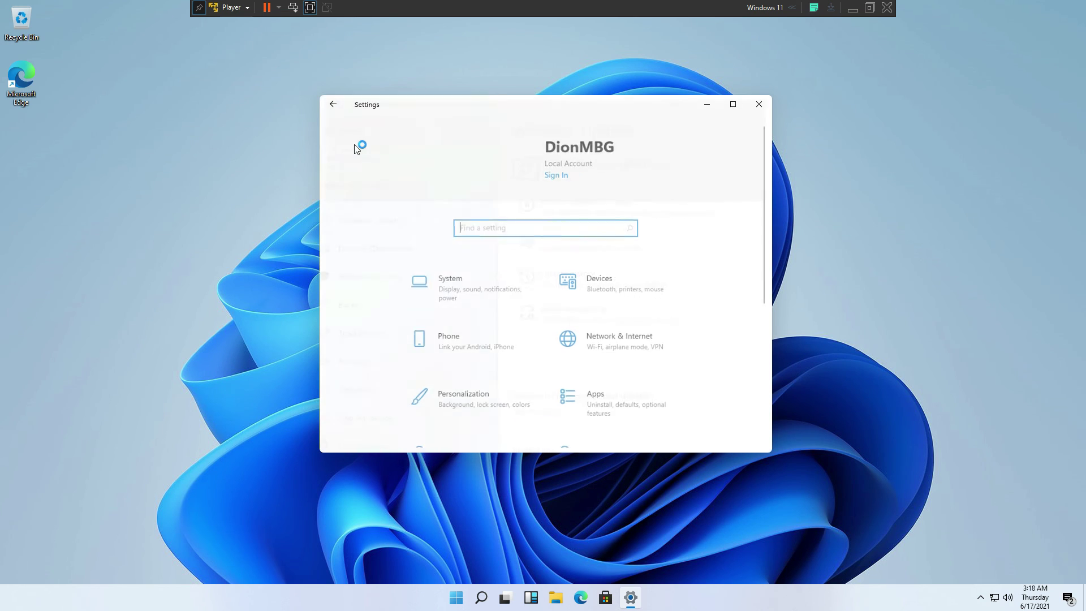
click(444, 356)
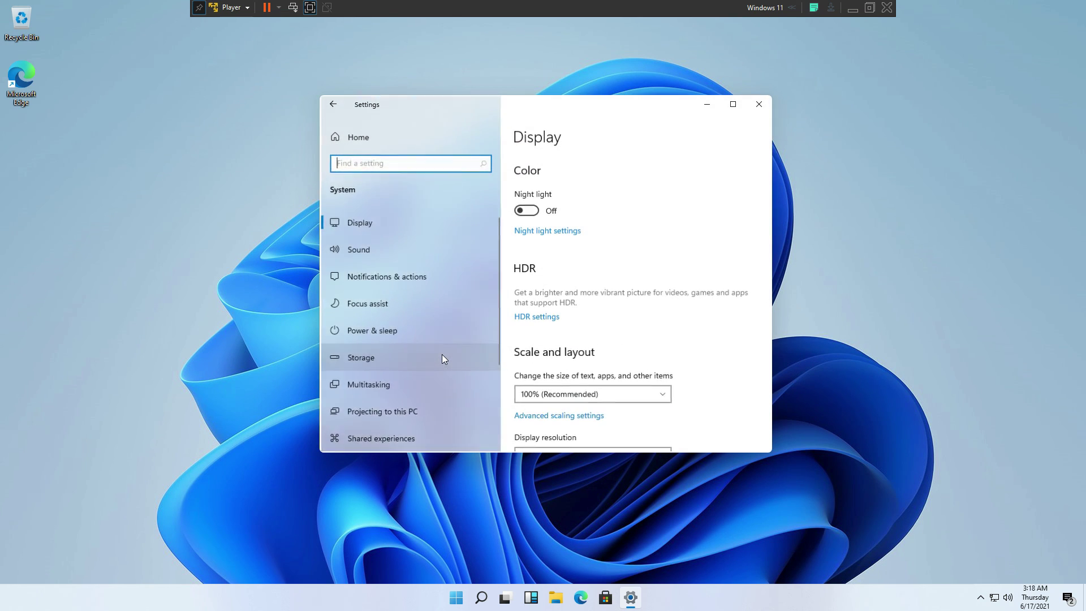
scroll(443, 354, down, 5)
click(428, 399)
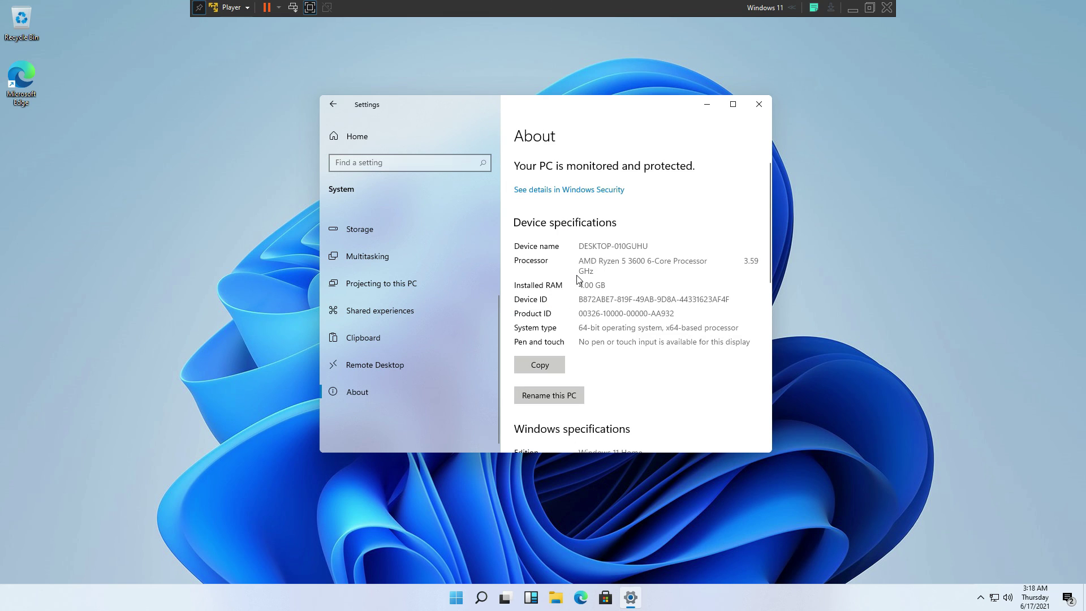
scroll(578, 279, down, 5)
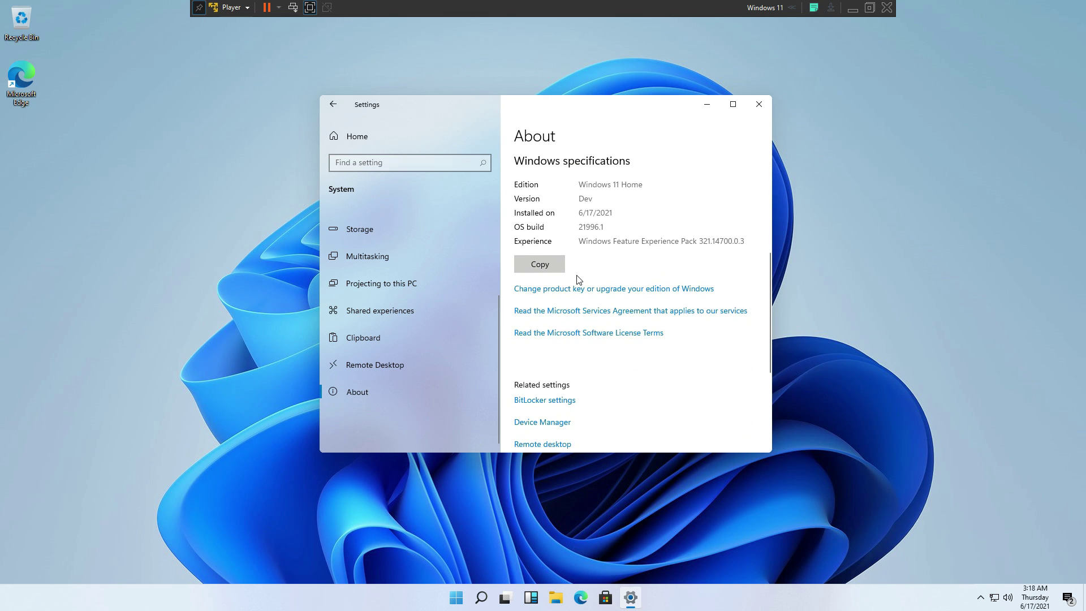
drag(578, 184, 643, 185)
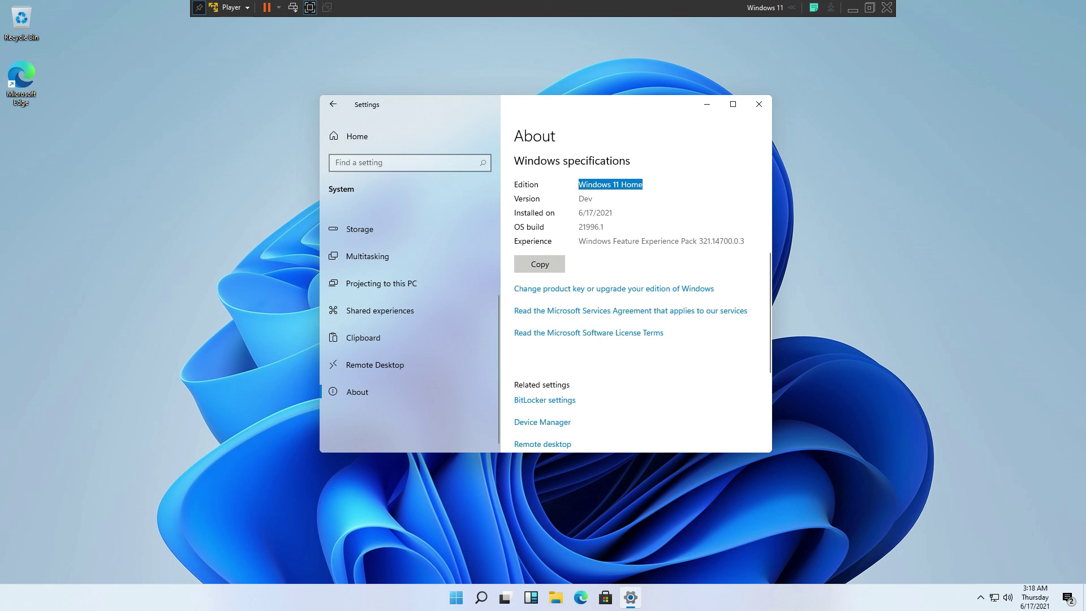
click(759, 104)
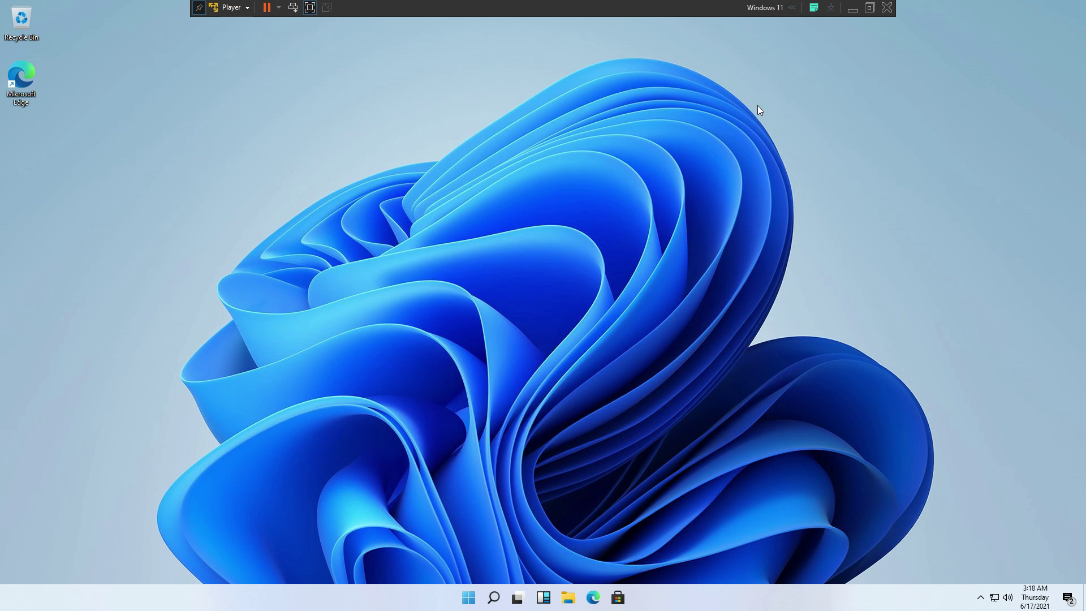